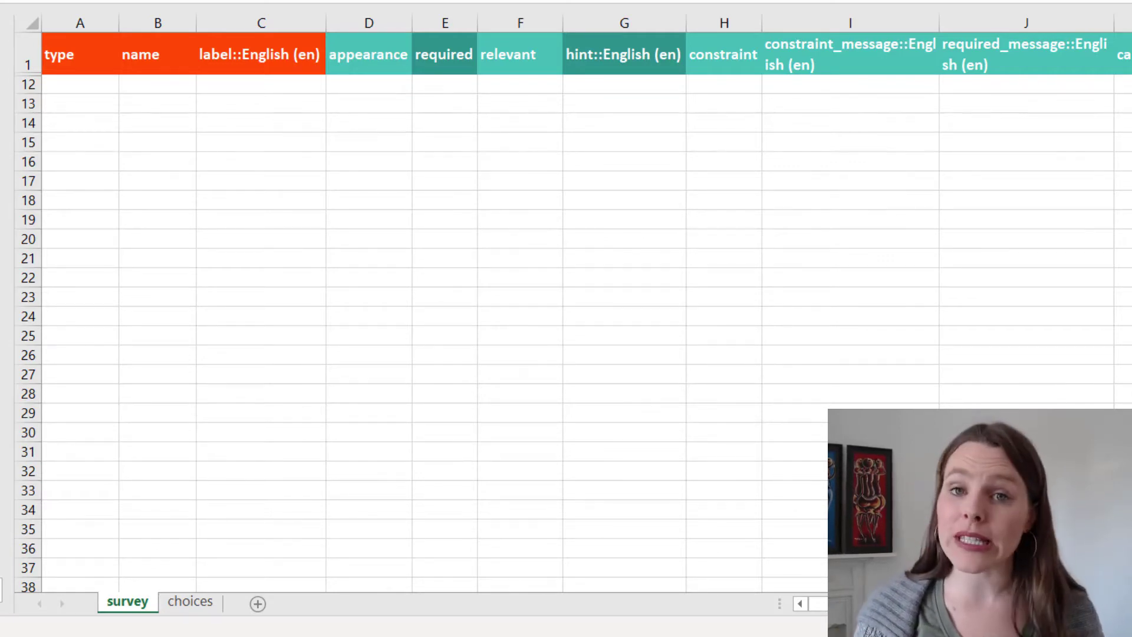
- Add a question of type geopoint named geopoint1 in row 15 of the survey sheet
click(262, 258)
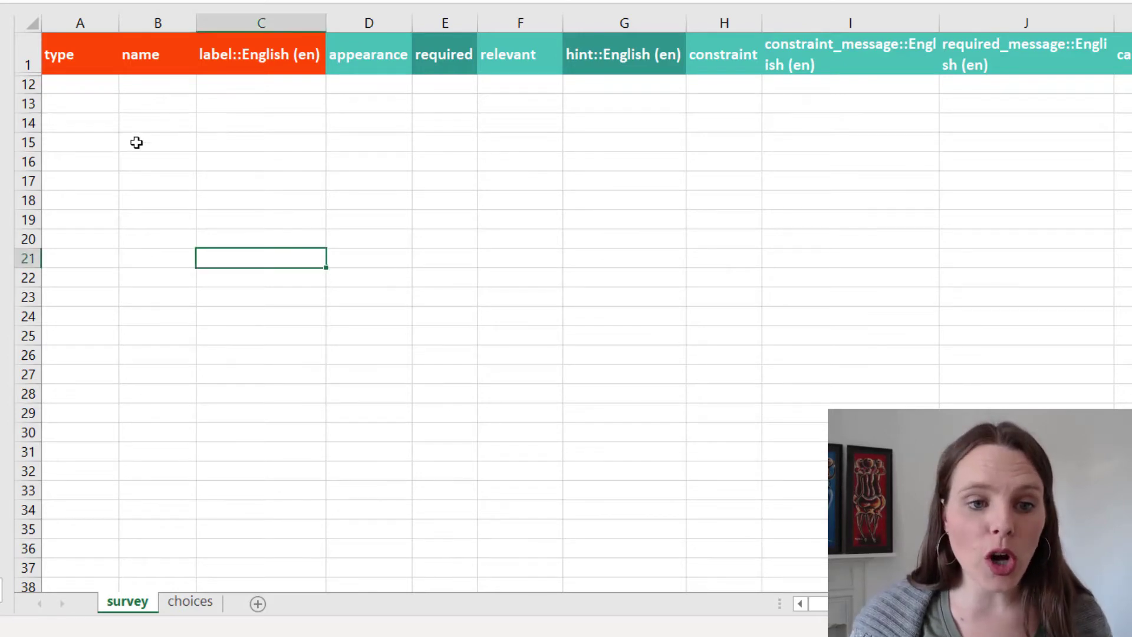
click(83, 143)
text(geopoint)
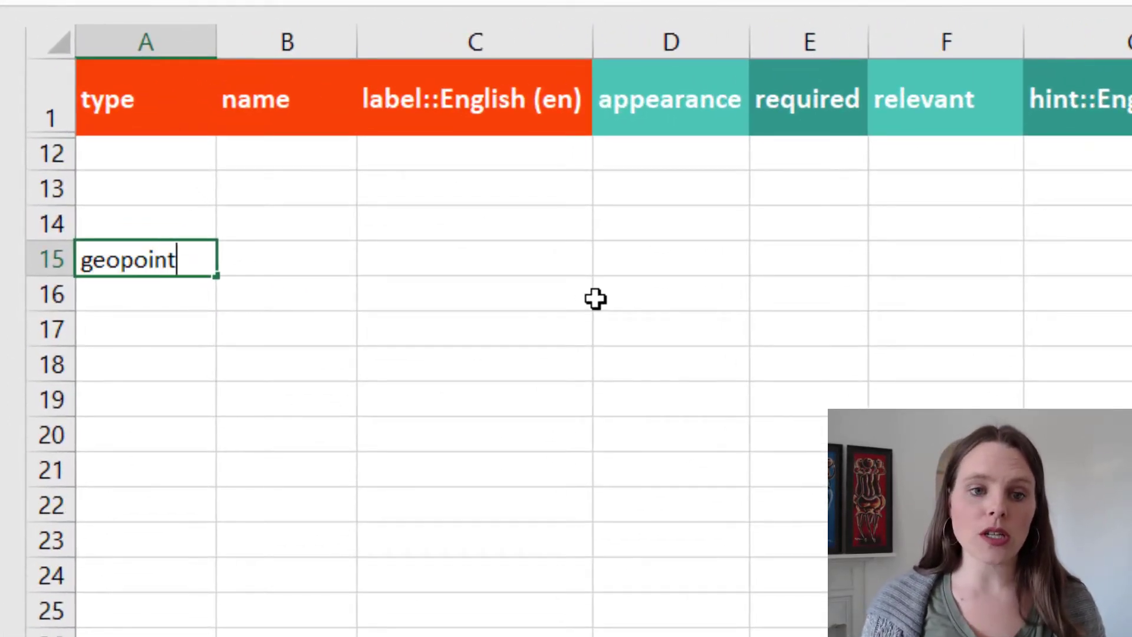
key(Tab)
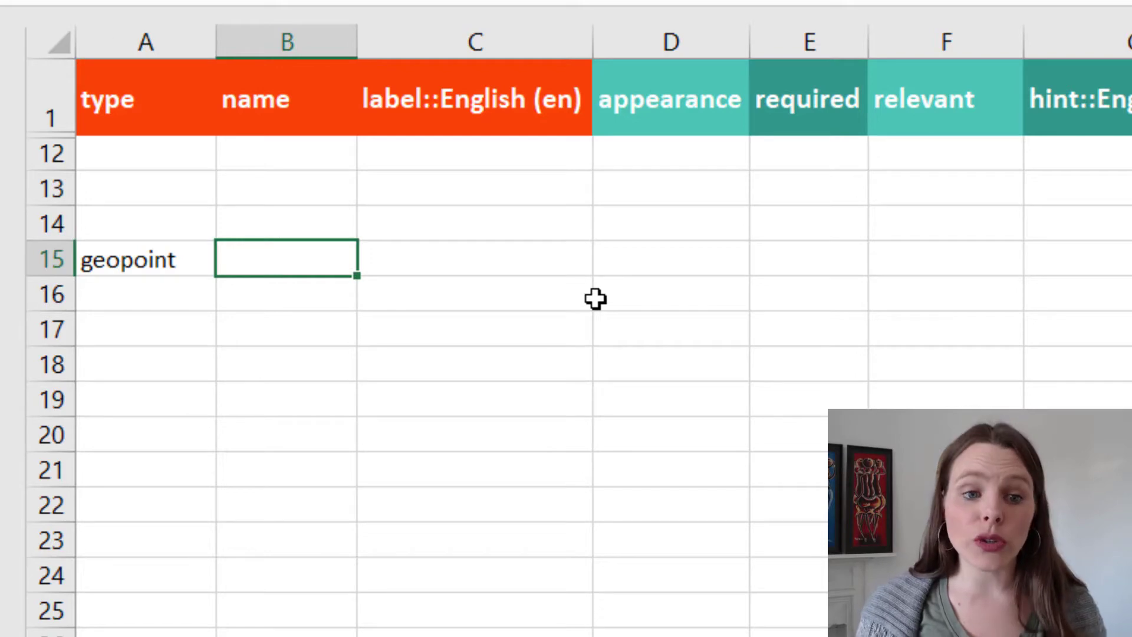
text(gepoint1)
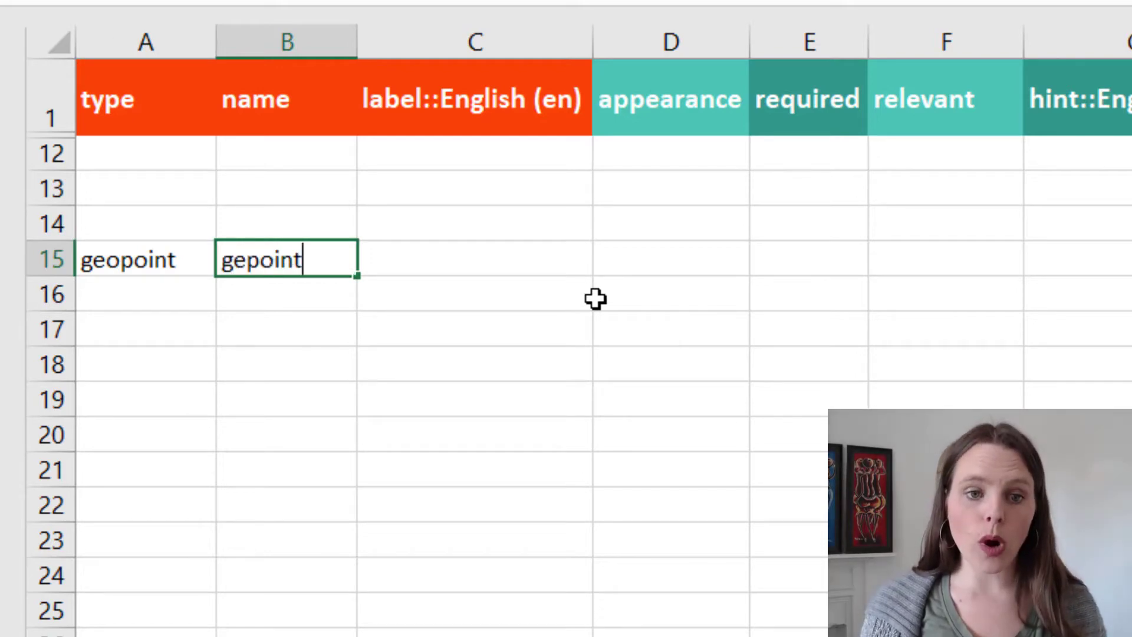
key(BackSpace)
key(BackSpace)
key(BackSpace)
key(BackSpace)
key(BackSpace)
key(BackSpace)
text(opoint1)
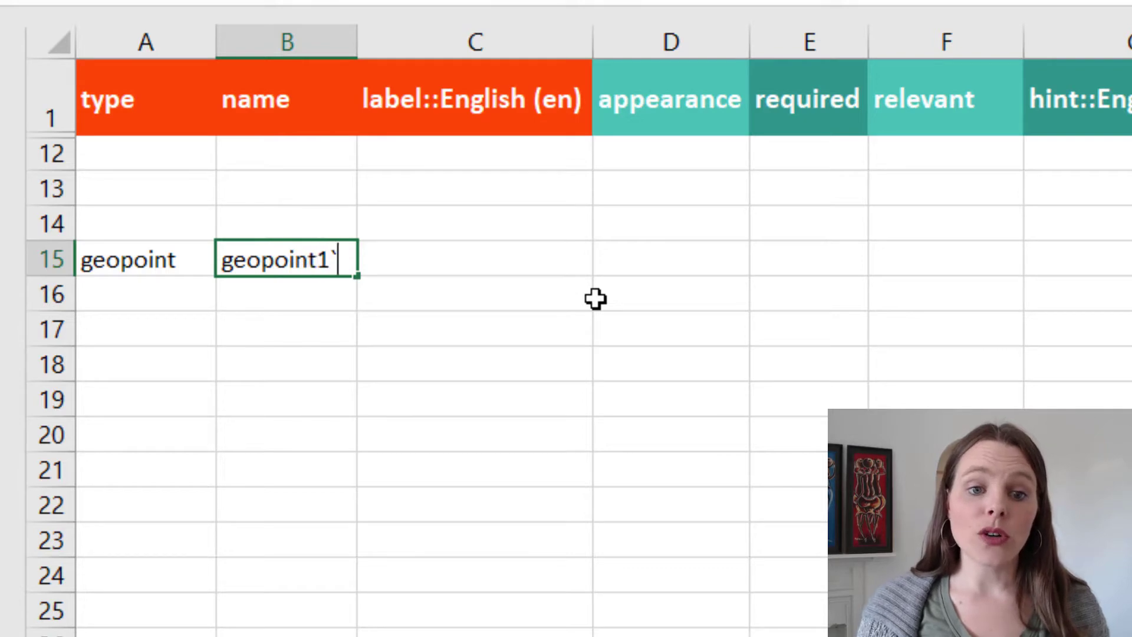
key(Tab)
- Set the English label of the geopoint question to "Take GPS point:"
text(Take GPA)
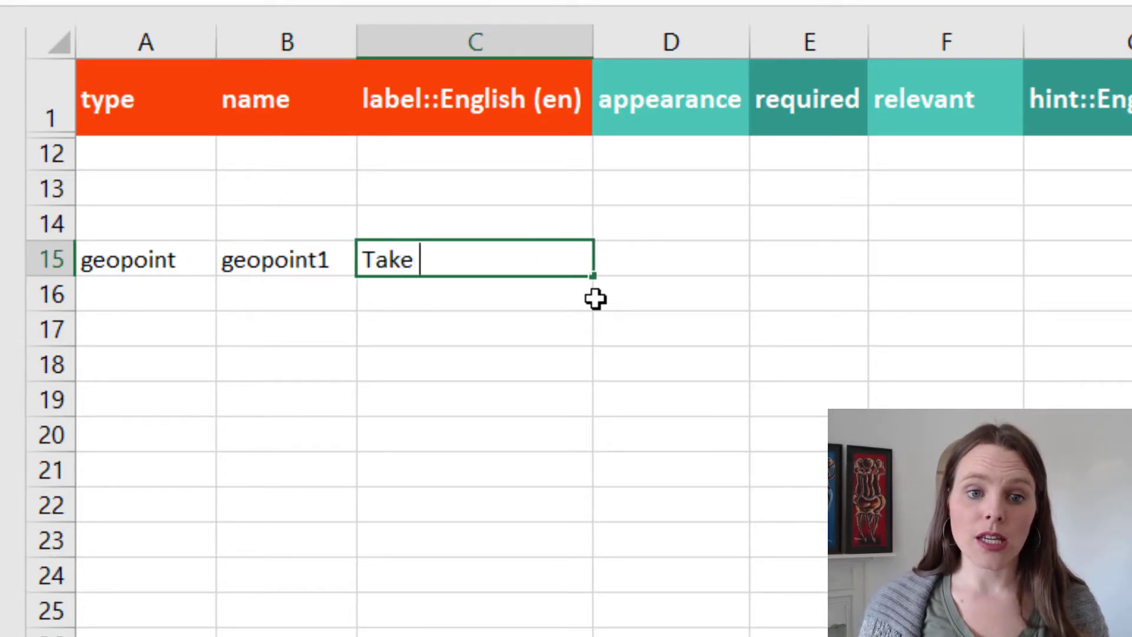
key(BackSpace)
key(BackSpace)
text(s)
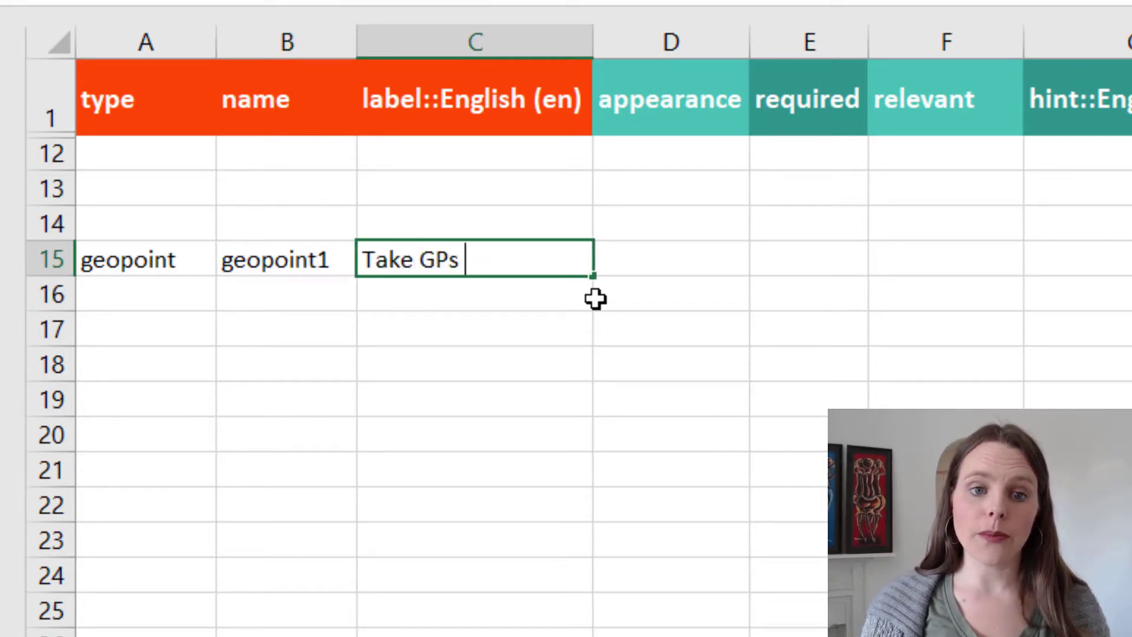
key(BackSpace)
text(SPO)
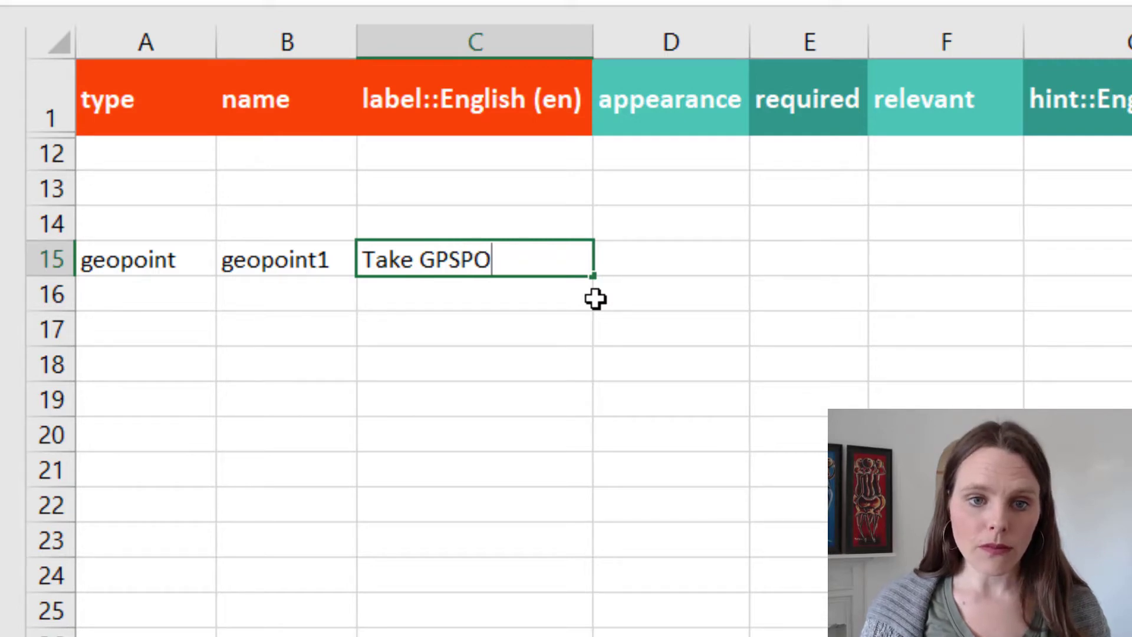
key(BackSpace)
key(BackSpace)
text(point:)
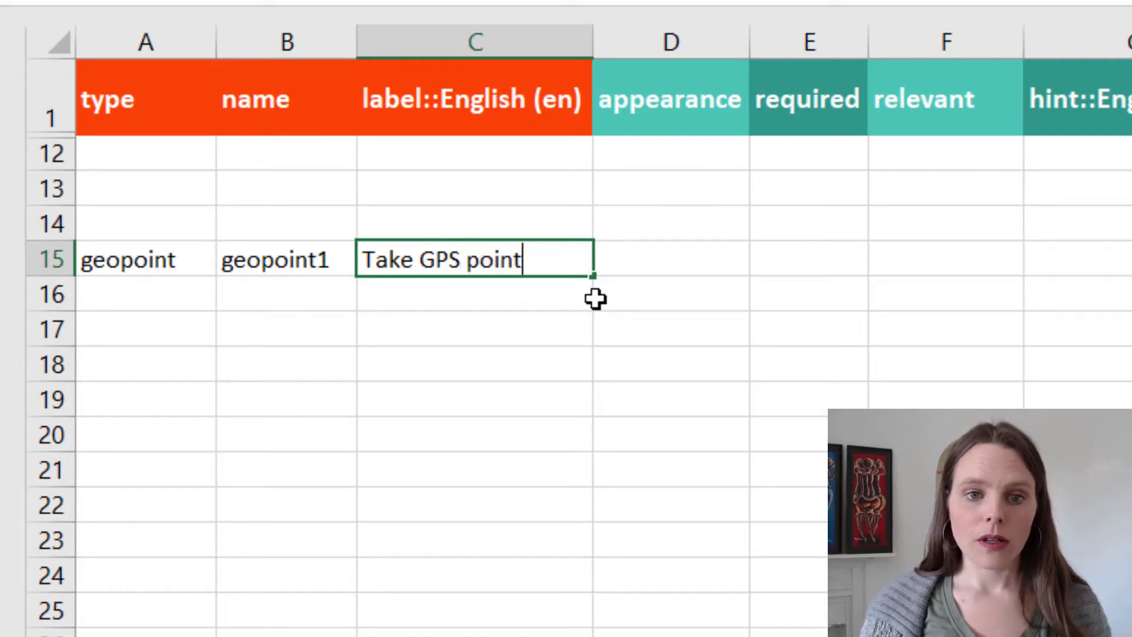
key(Return)
- Add a question of type text named geopoint1_text in row 16, directly below the geopoint question
text(text)
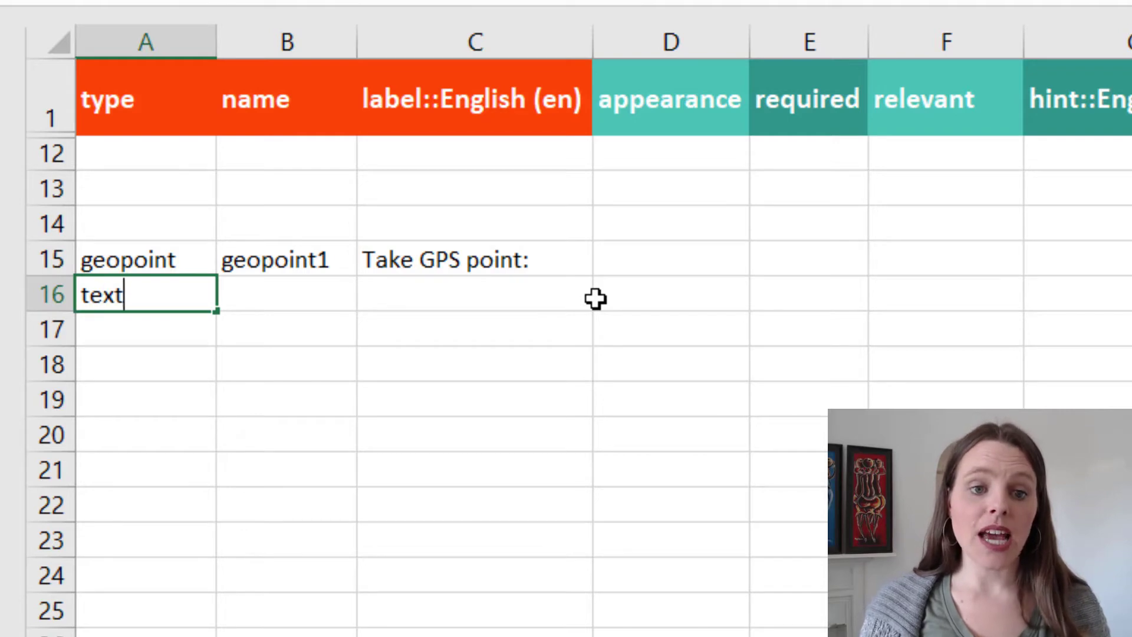
key(Tab)
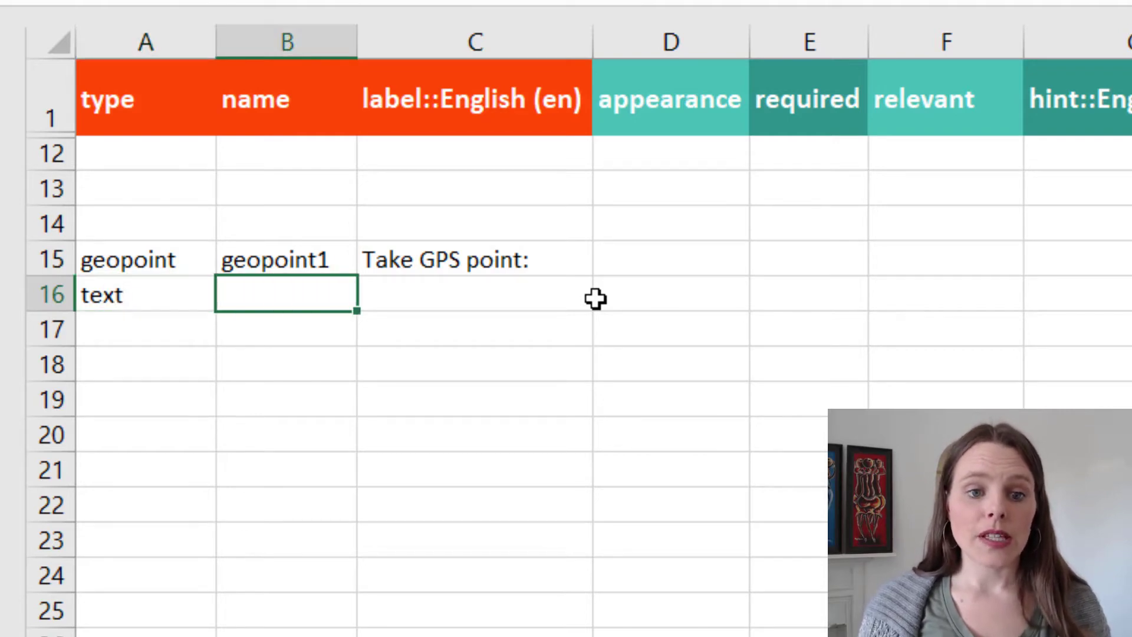
text(geo)
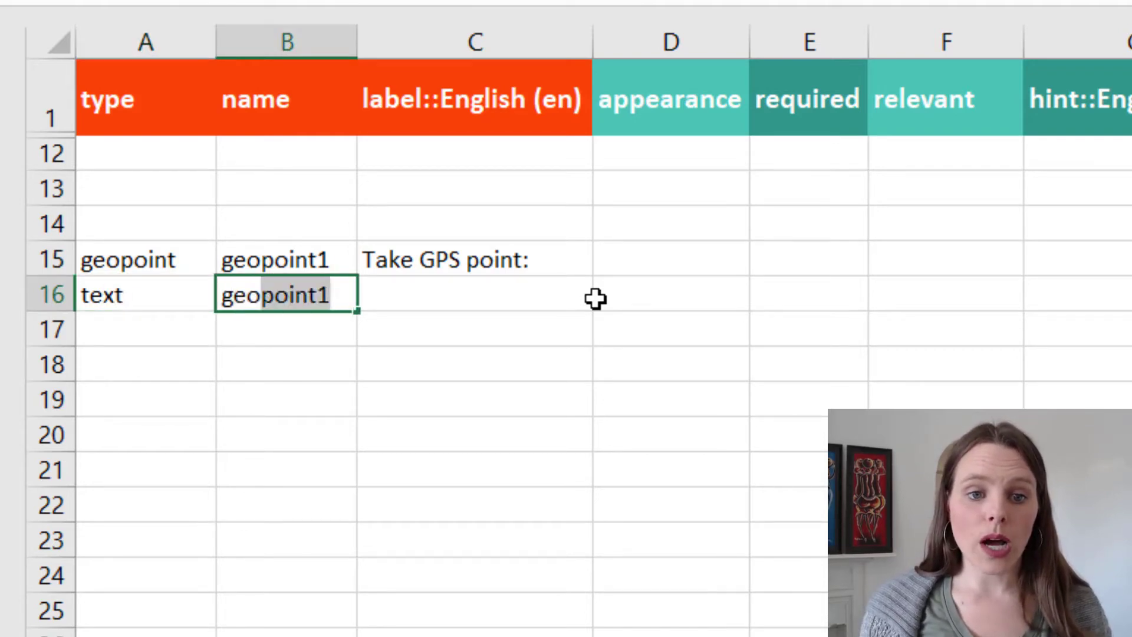
key(Tab)
key(shift+Tab)
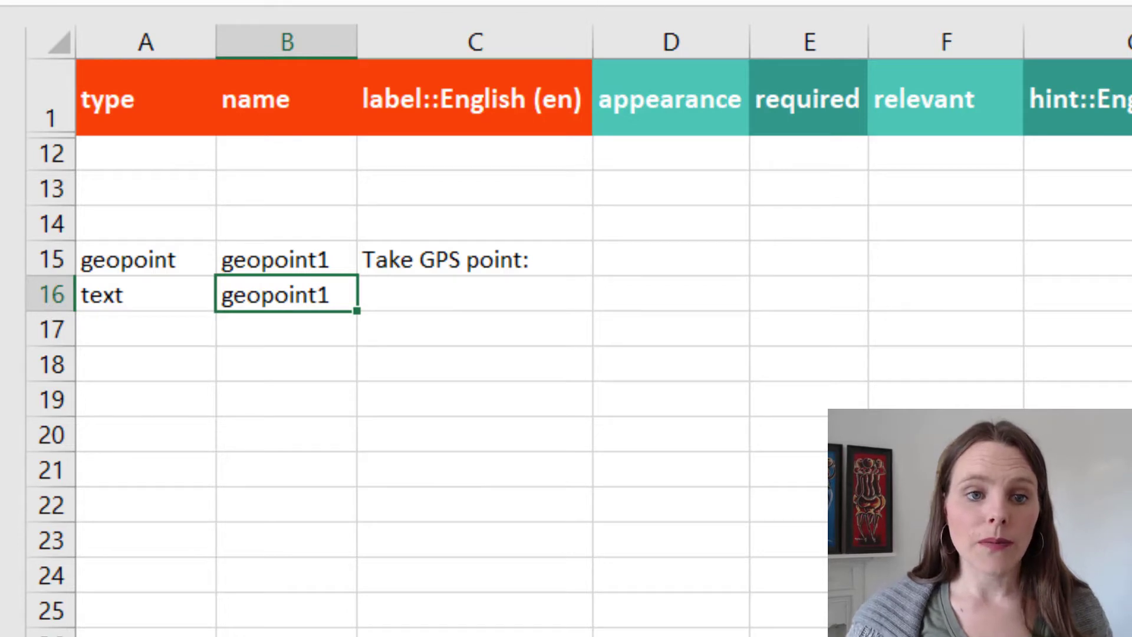
text(_)
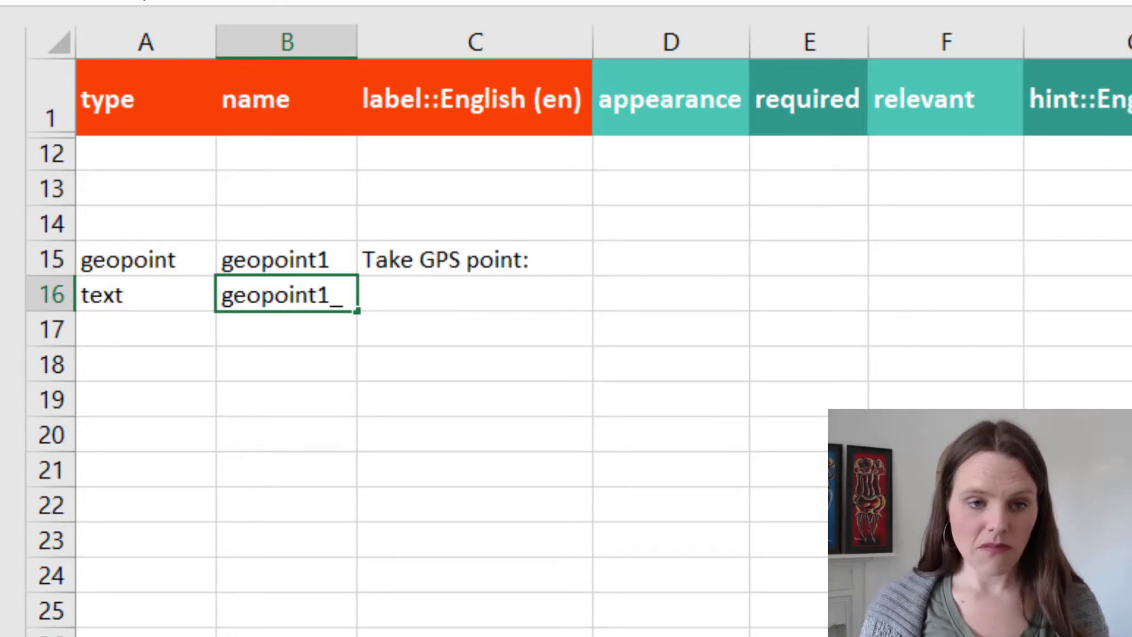
text(name)
key(BackSpace)
key(BackSpace)
key(BackSpace)
key(BackSpace)
text(text)
key(Tab)
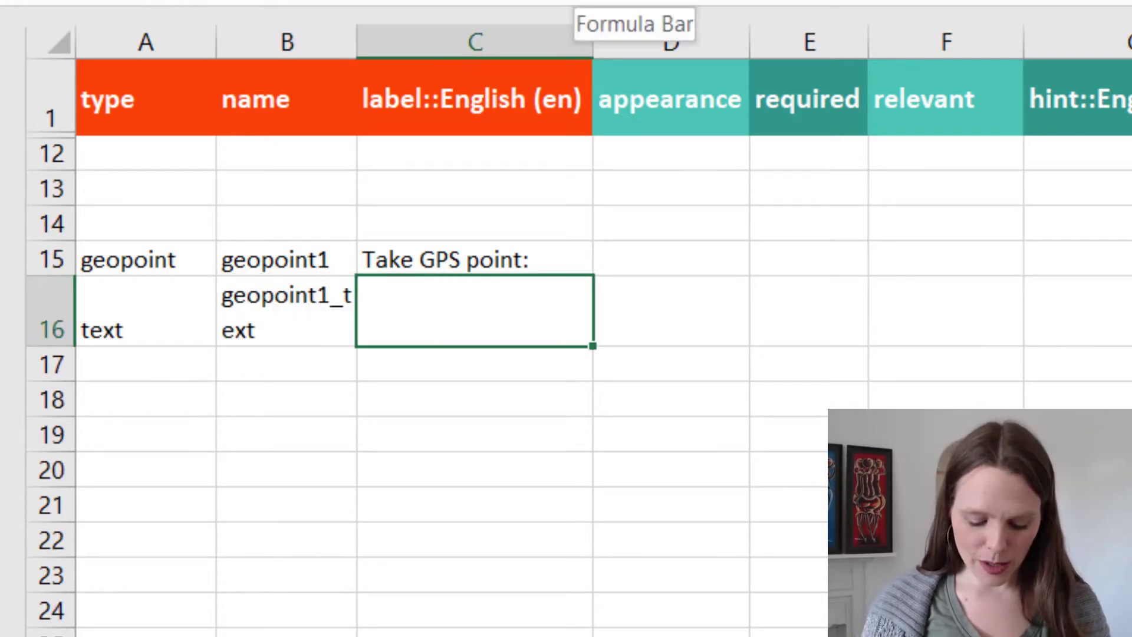
- Set the English label of the text question to "Please name this GPS point:"
text(Please name this GPS)
key(BackSpace)
key(BackSpace)
text(PS point:)
key(Return)
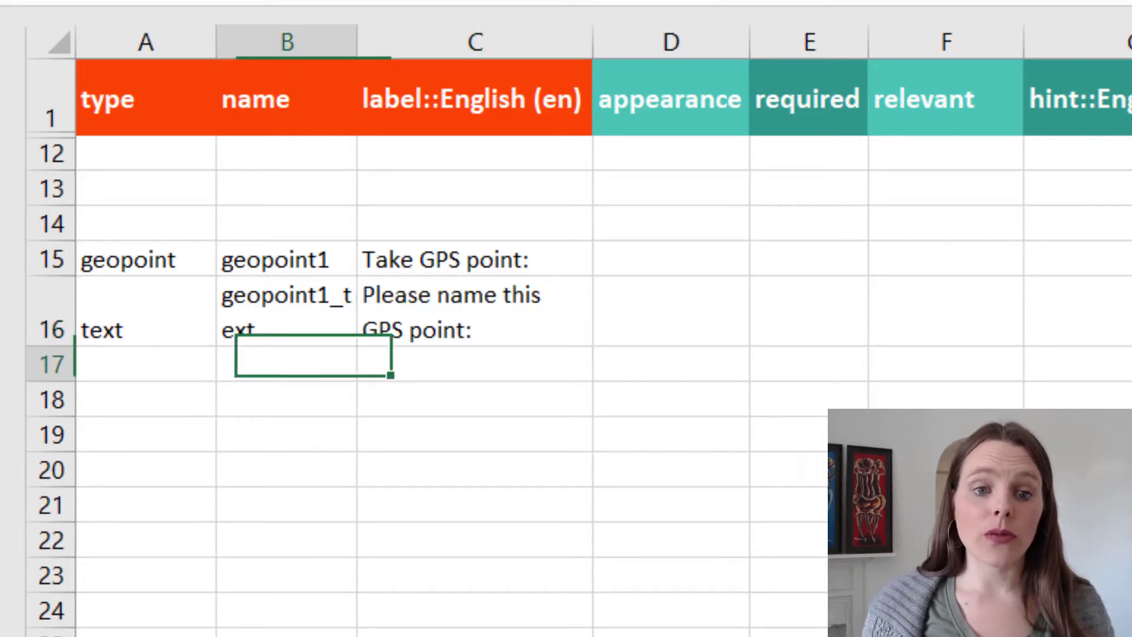
- Enclose the two questions in a group with begin group in A14 and end group in A17
key(Up)
key(Up)
key(Up)
key(Up)
key(Down)
key(Left)
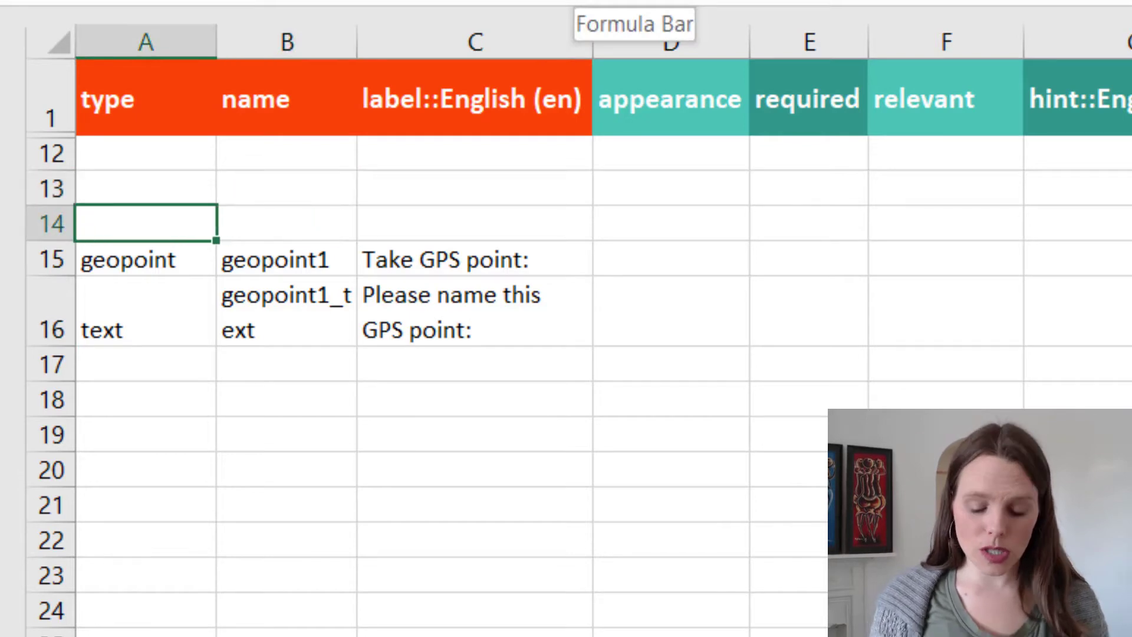
text(begin group)
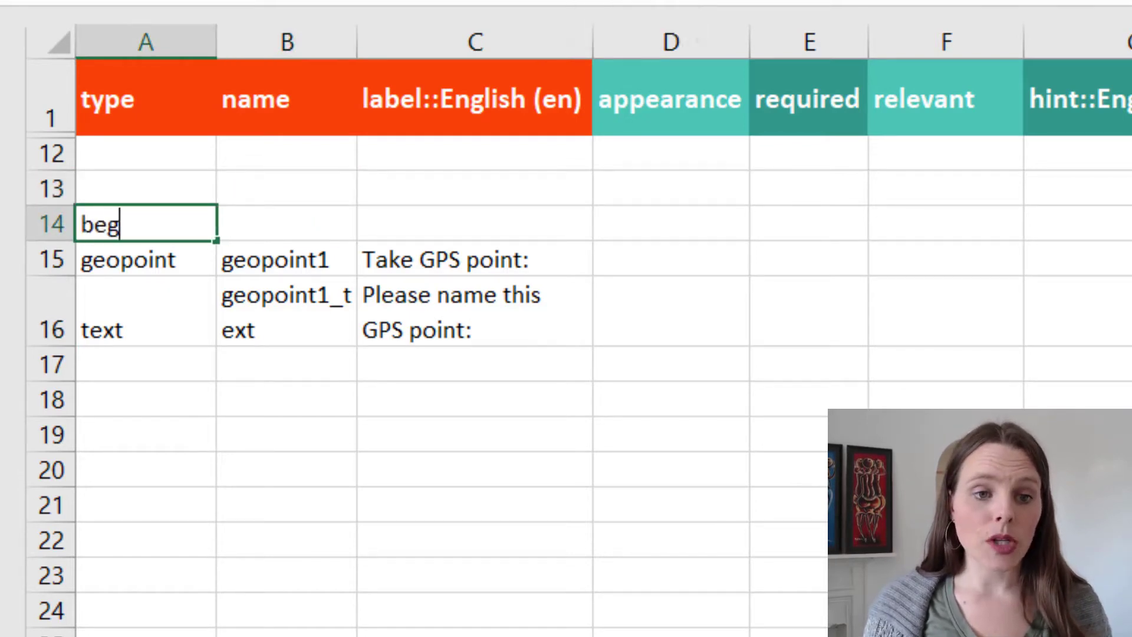
key(Down)
key(Down)
key(Down)
text(end group)
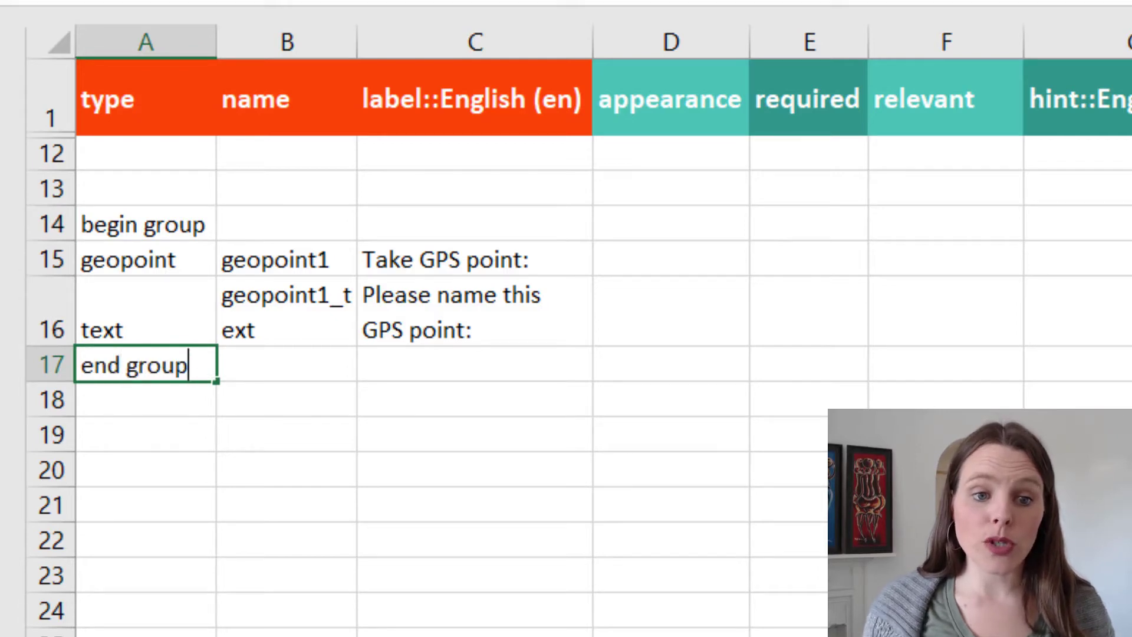
- Name the group gpt1_grp in its begin group row
key(Tab)
key(Up)
key(Up)
key(Up)
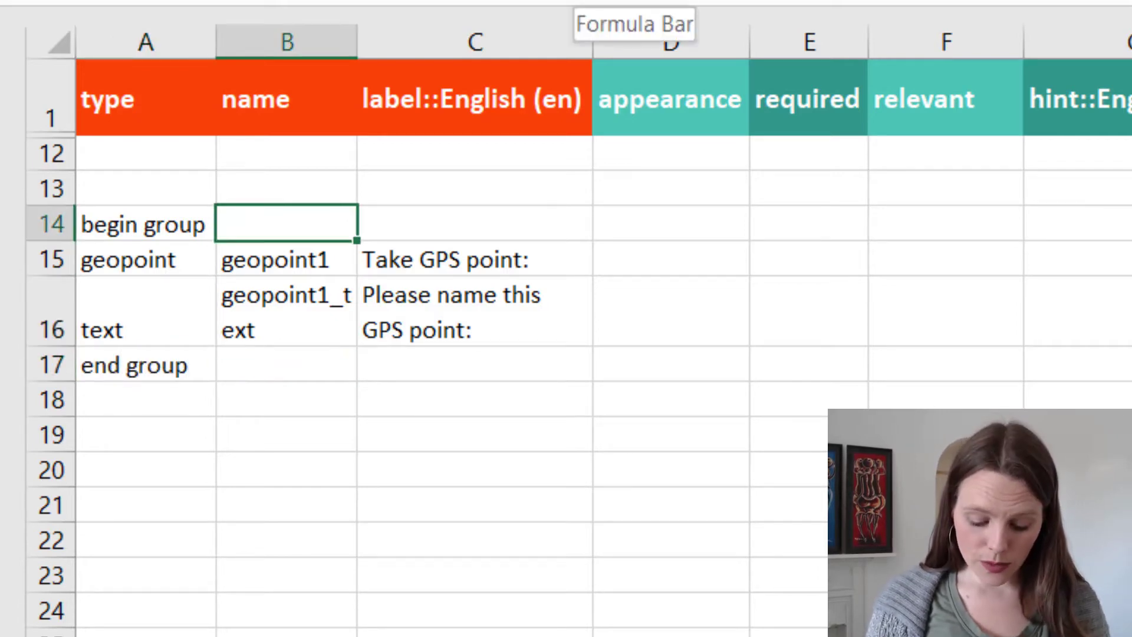
text(g)
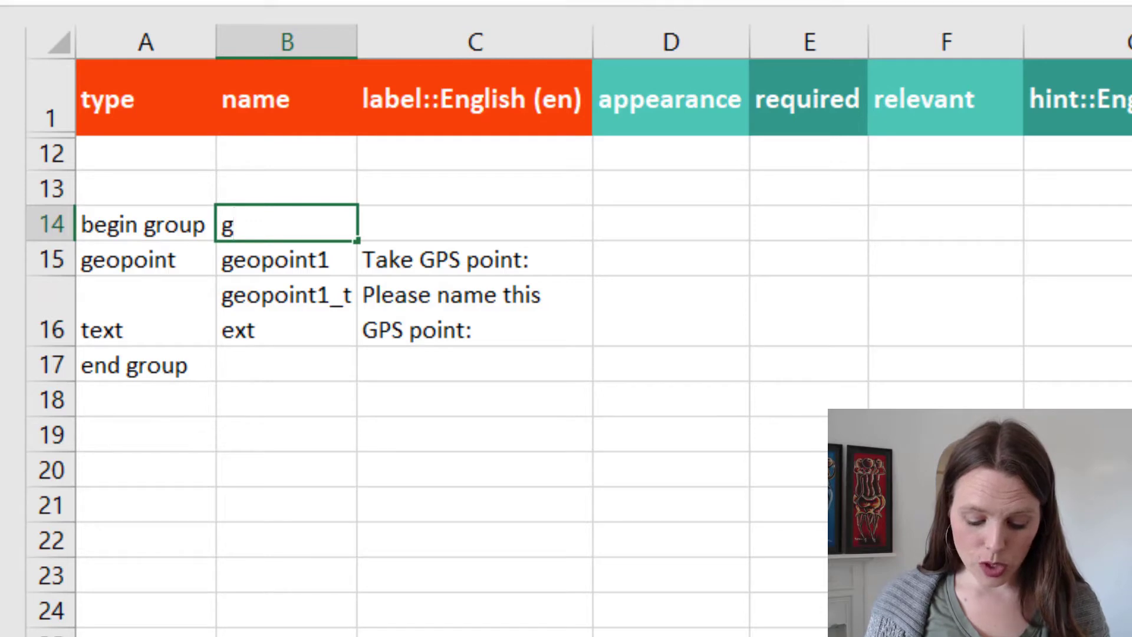
text(pt1_grp)
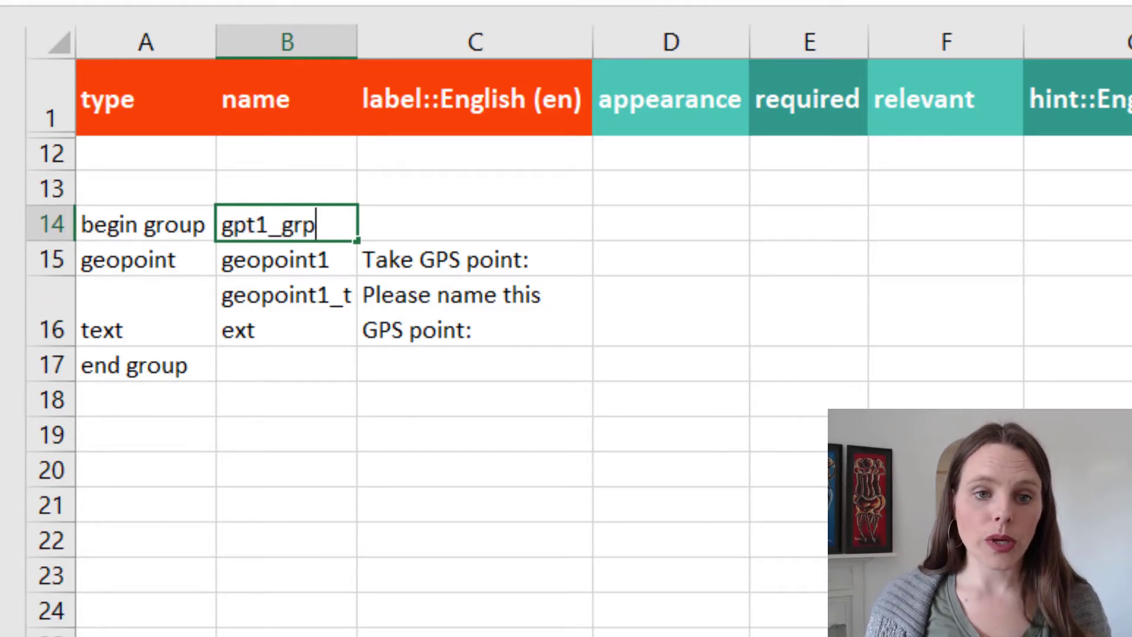
key(Tab)
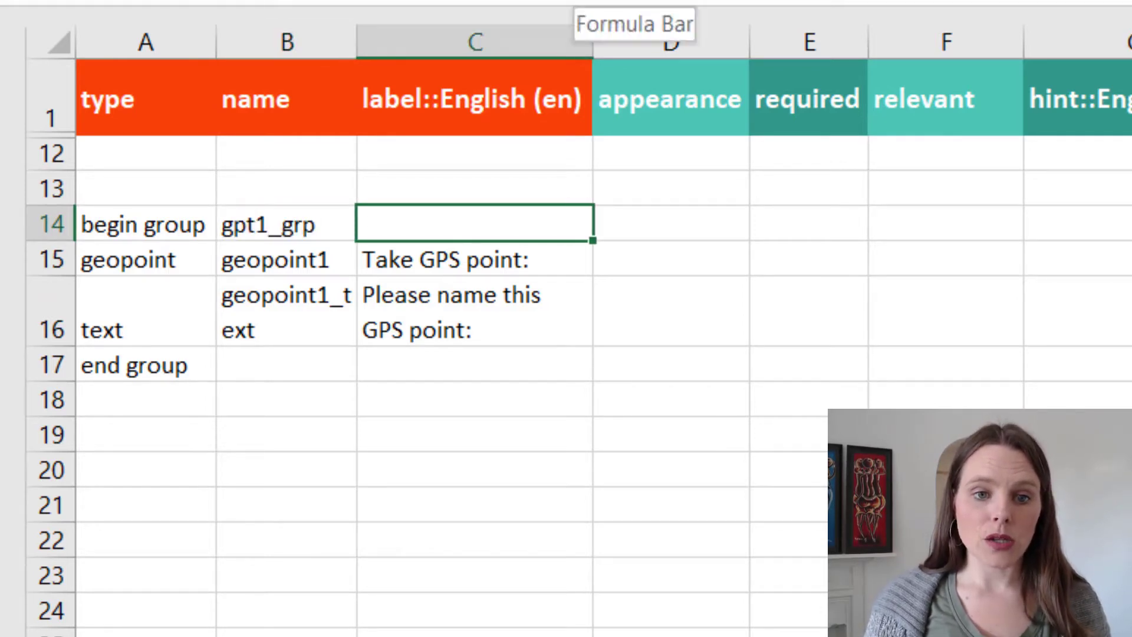
- Set the English label of the group gpt1_grp to "GPS Point 1"
text(P)
key(BackSpace)
key(BackSpace)
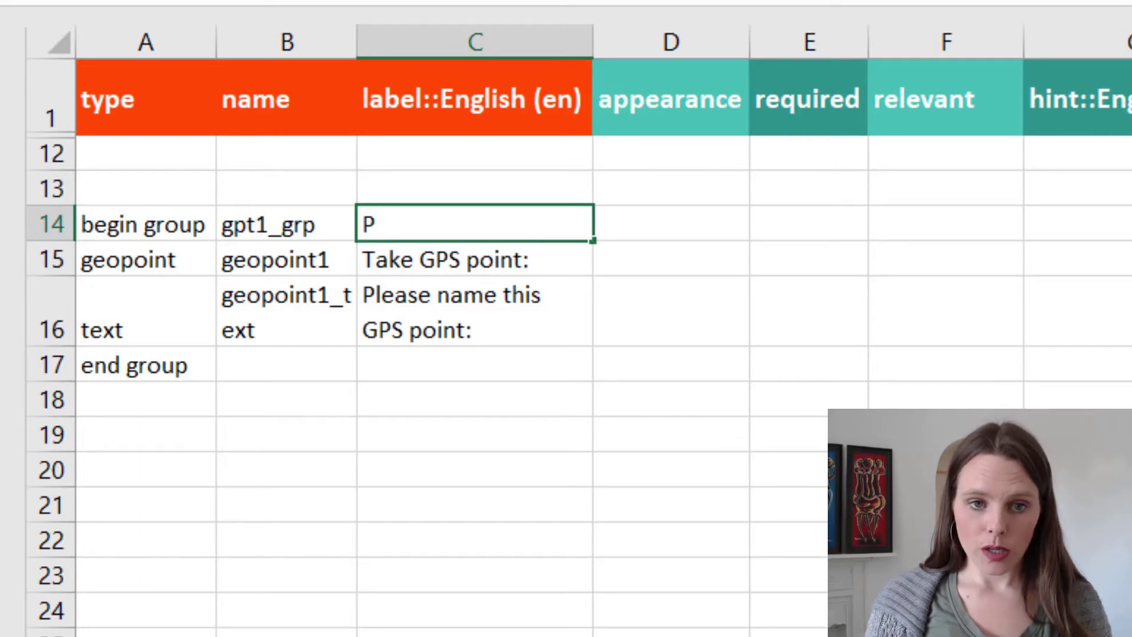
text(GPS )
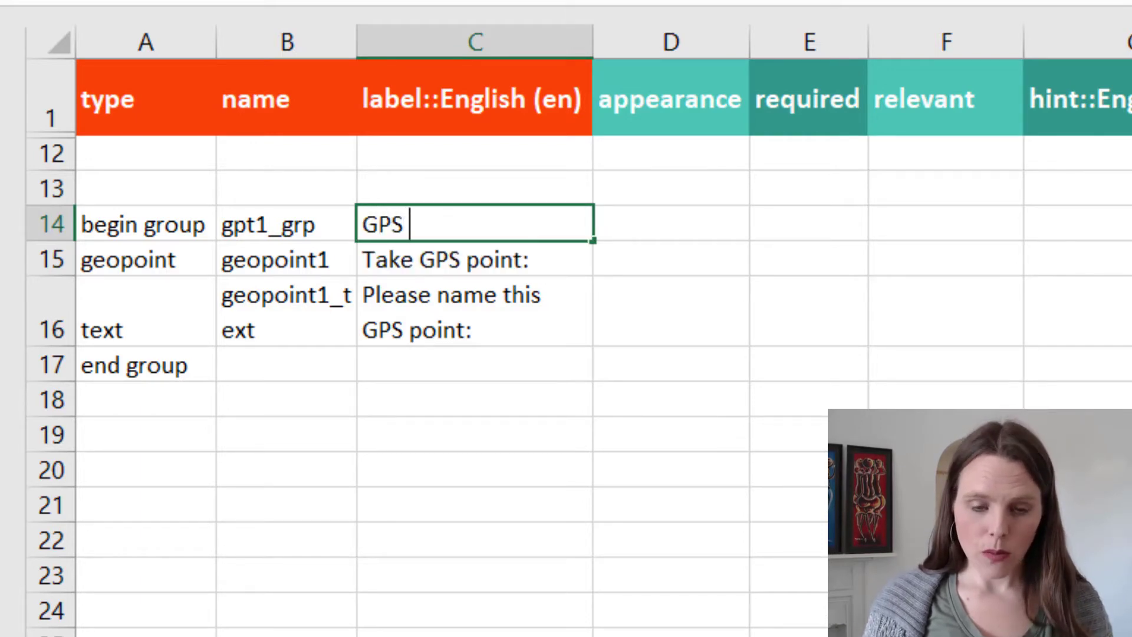
text(Point 1)
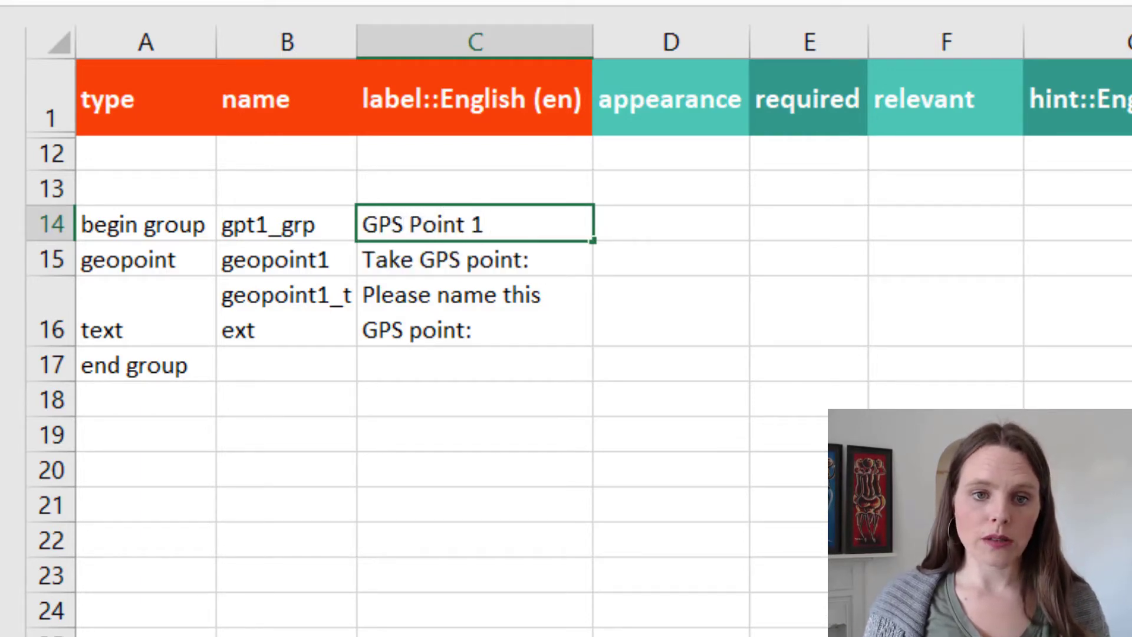
key(Return)
- Set the appearance of the group gpt1_grp to field-list
key(Right)
key(Right)
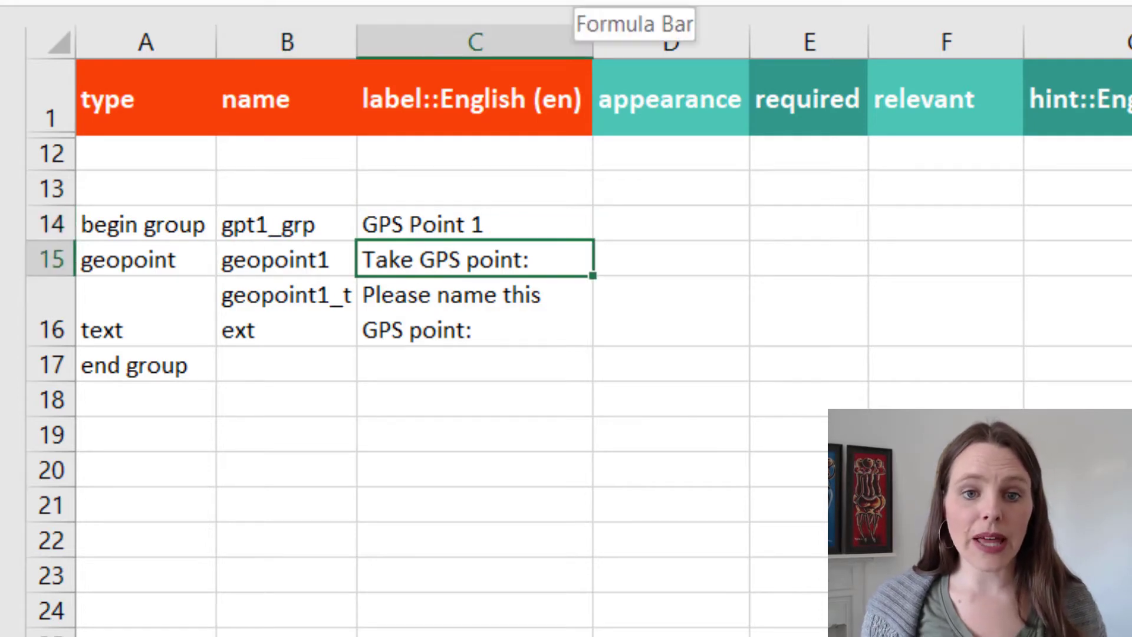
key(Up)
text(field-list)
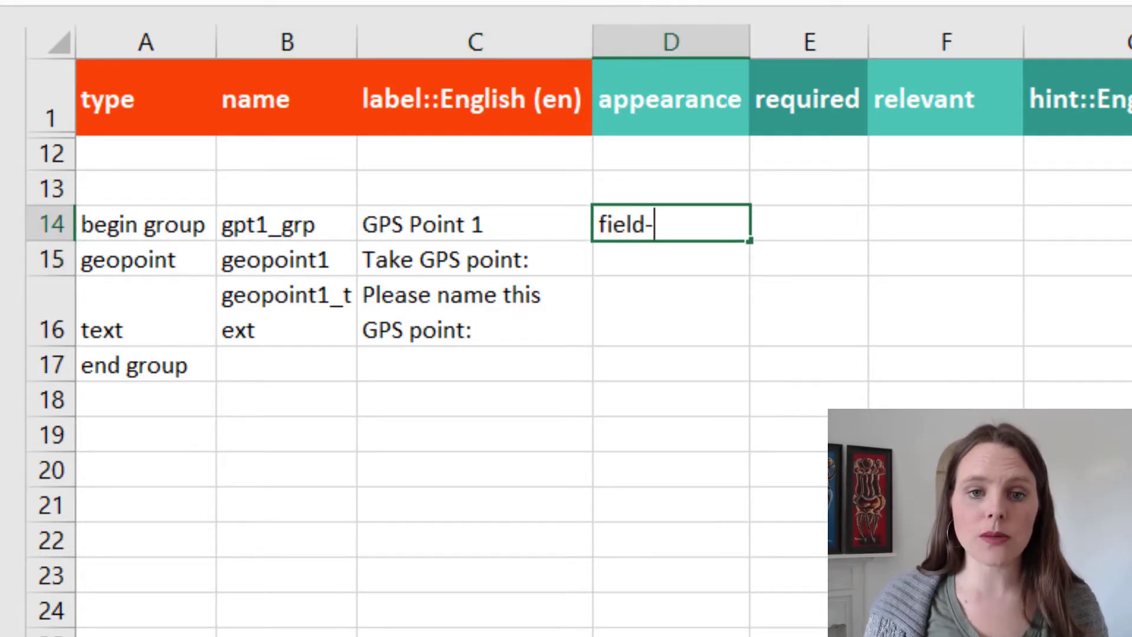
key(Return)
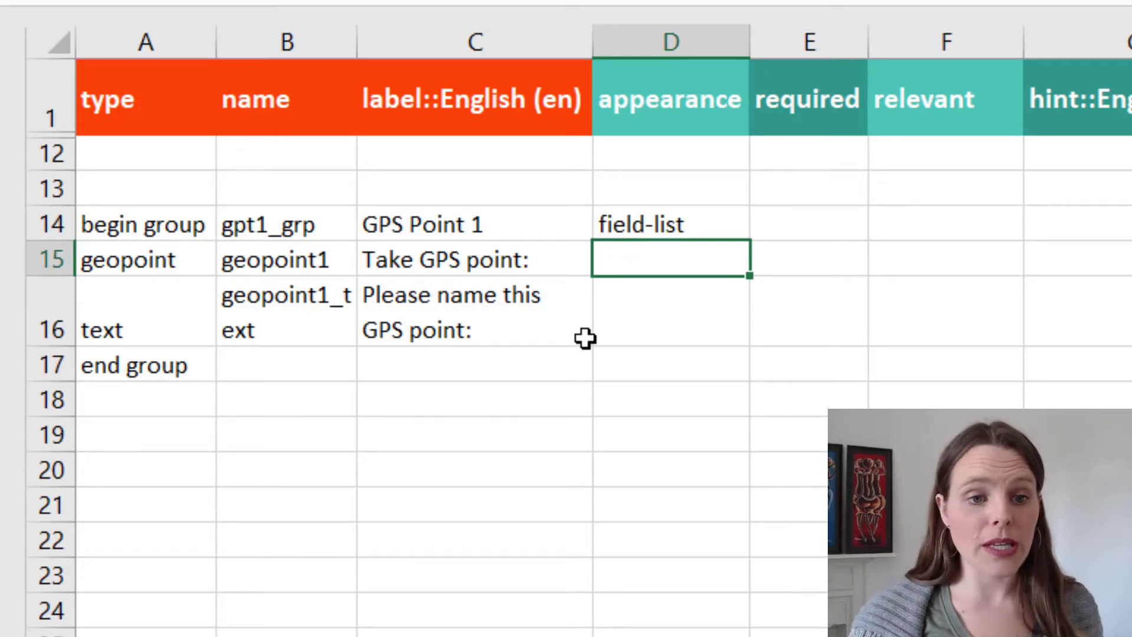
- Copy the whole group in rows 14 to 17 and paste it starting at row 19
drag(44, 224, 61, 354)
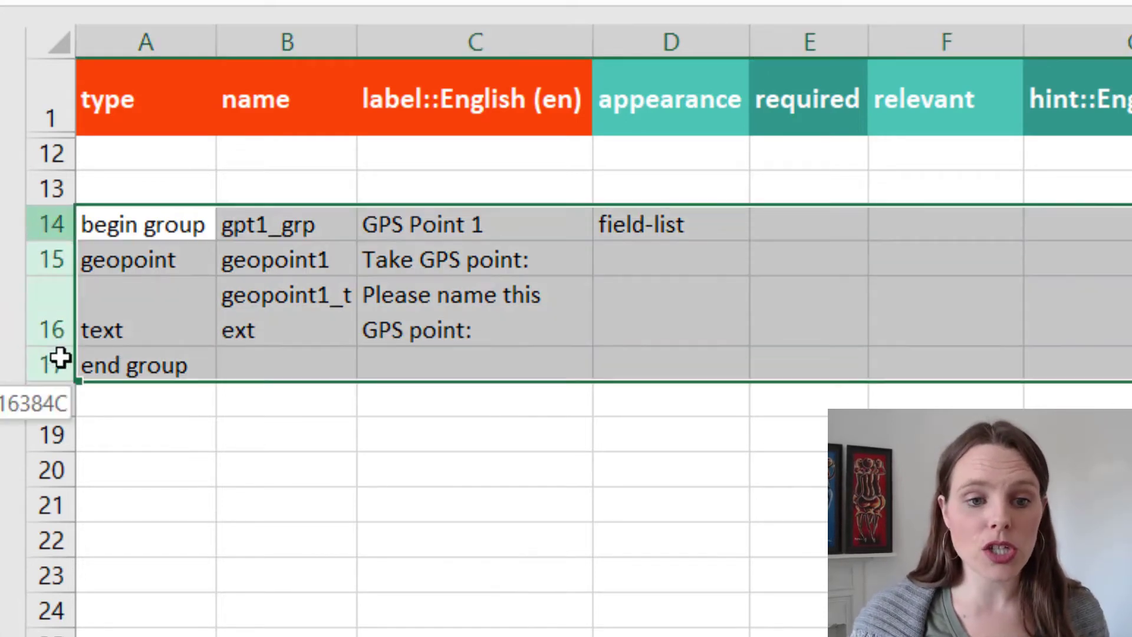
key(ctrl+c)
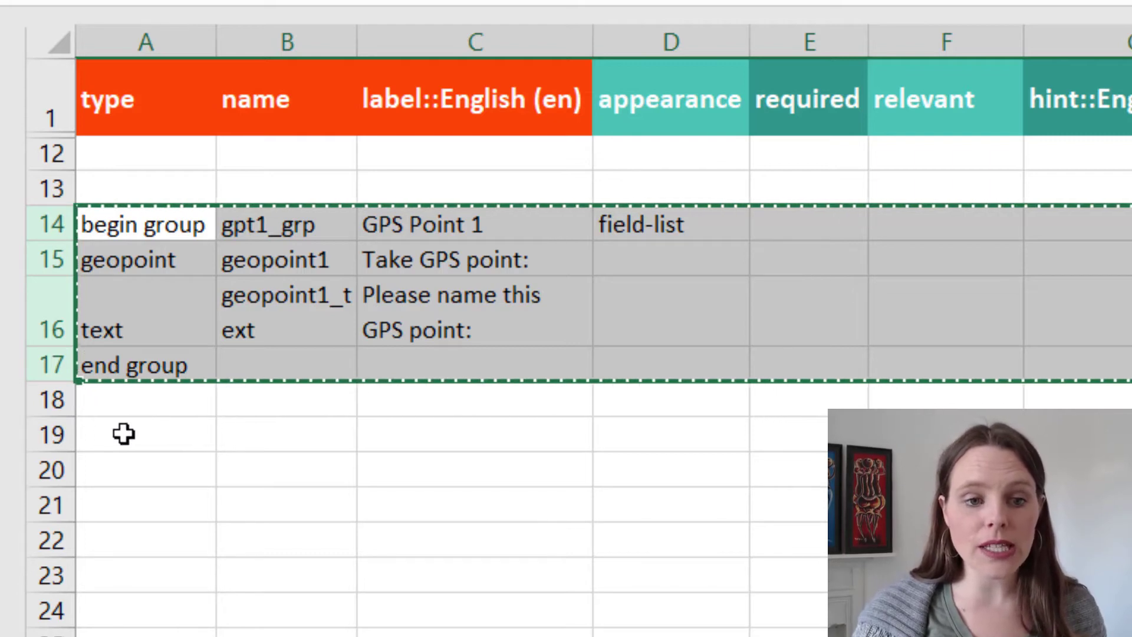
click(124, 434)
key(ctrl+v)
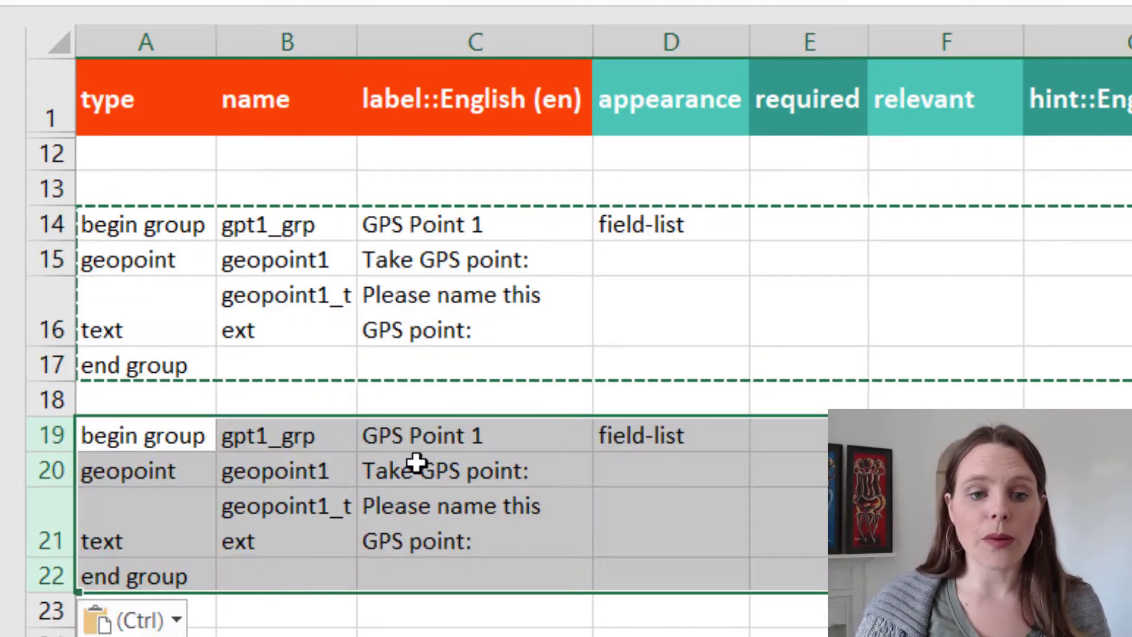
- Rename the copied group in row 19 to gpt2_grp
double_click(248, 436)
key(End)
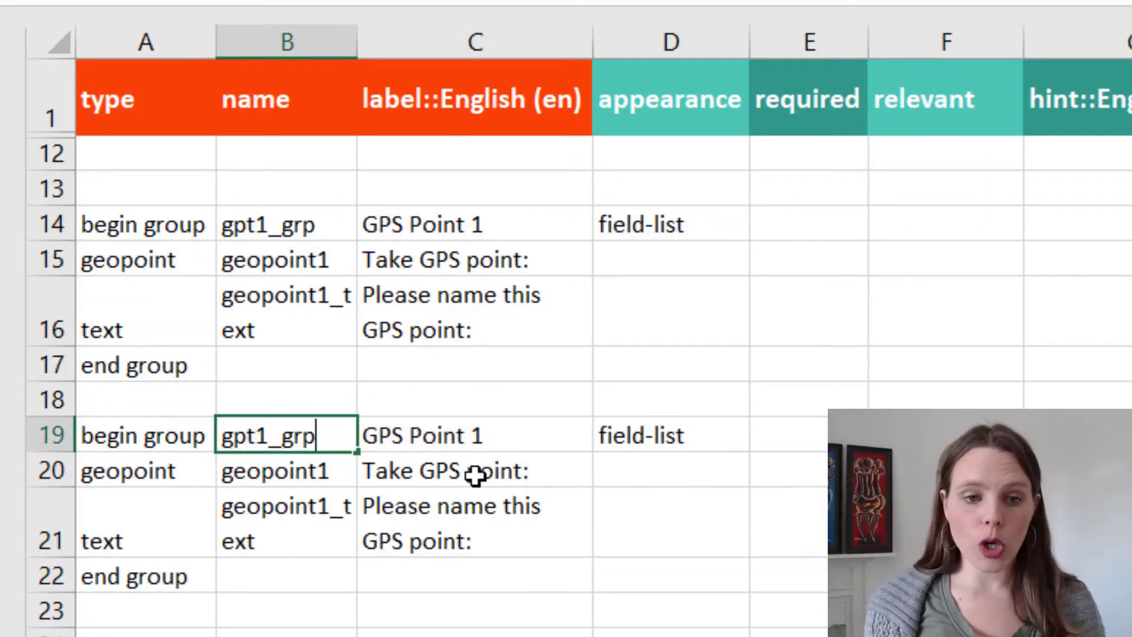
key(Left)
key(Left)
key(Left)
key(Left)
key(BackSpace)
text(2)
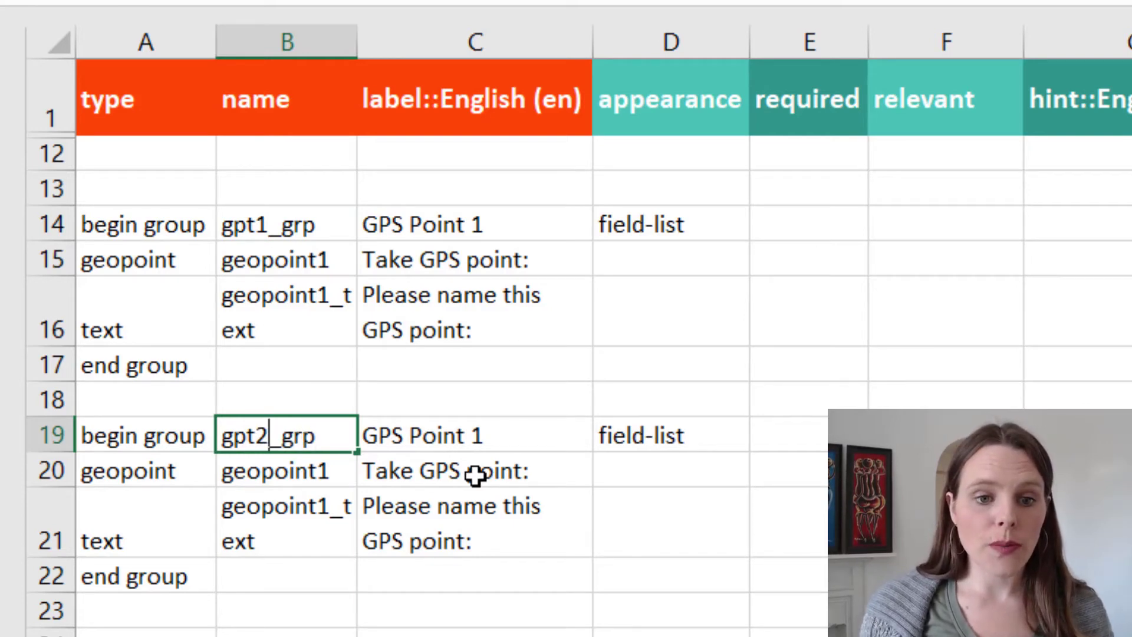
key(Tab)
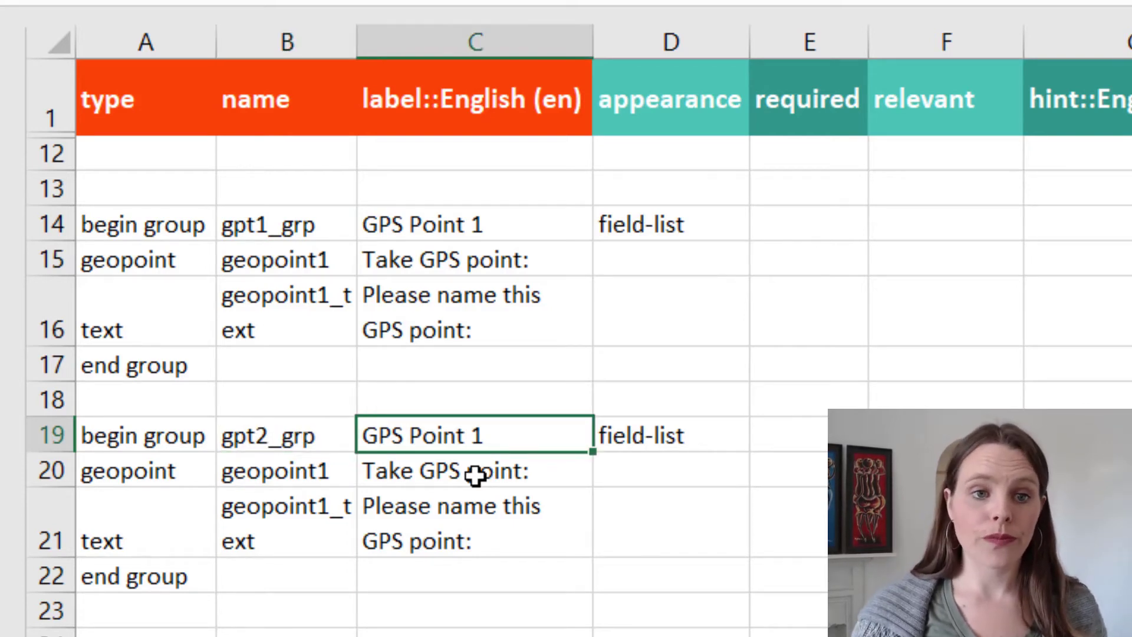
- Set the English label of the group gpt2_grp to "GPS Point 2"
key(F2)
key(BackSpace)
text(2)
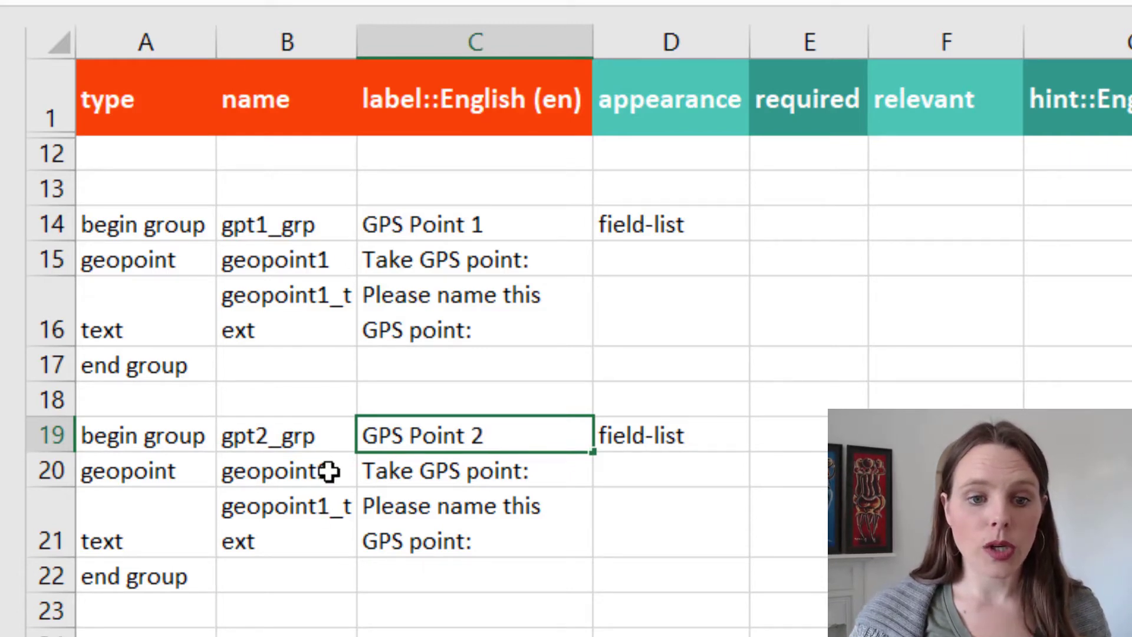
- Rename the geopoint question in row 20 to geopoint2 and the text question in row 21 to geopoint2_text
double_click(341, 471)
key(BackSpace)
text(2)
key(Return)
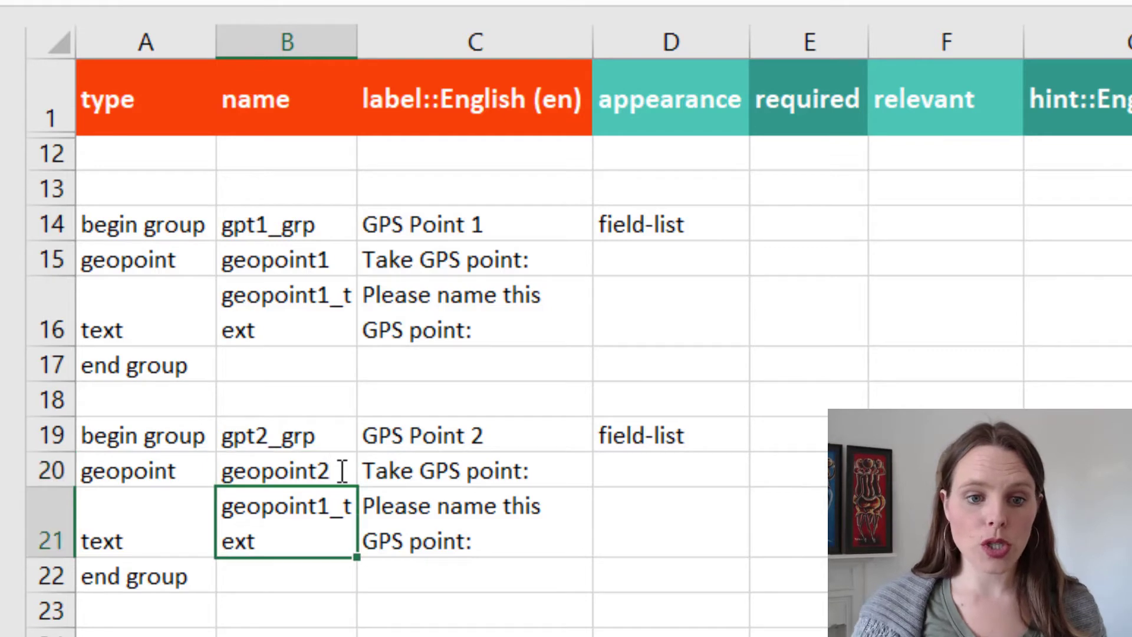
key(F2)
key(BackSpace)
text(2)
key(Return)
- Set the relevant condition of the group gpt2_grp to ${geopoint1}!='' and widen the relevant column to fit it on one line
key(Right)
key(Up)
key(Right)
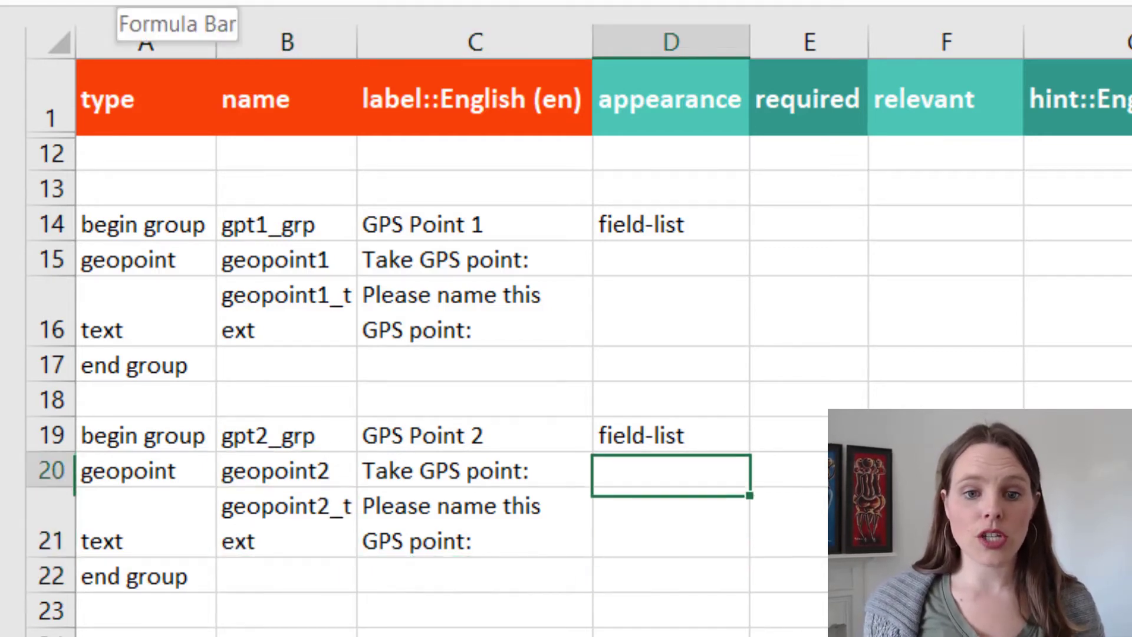
key(Up)
key(Up)
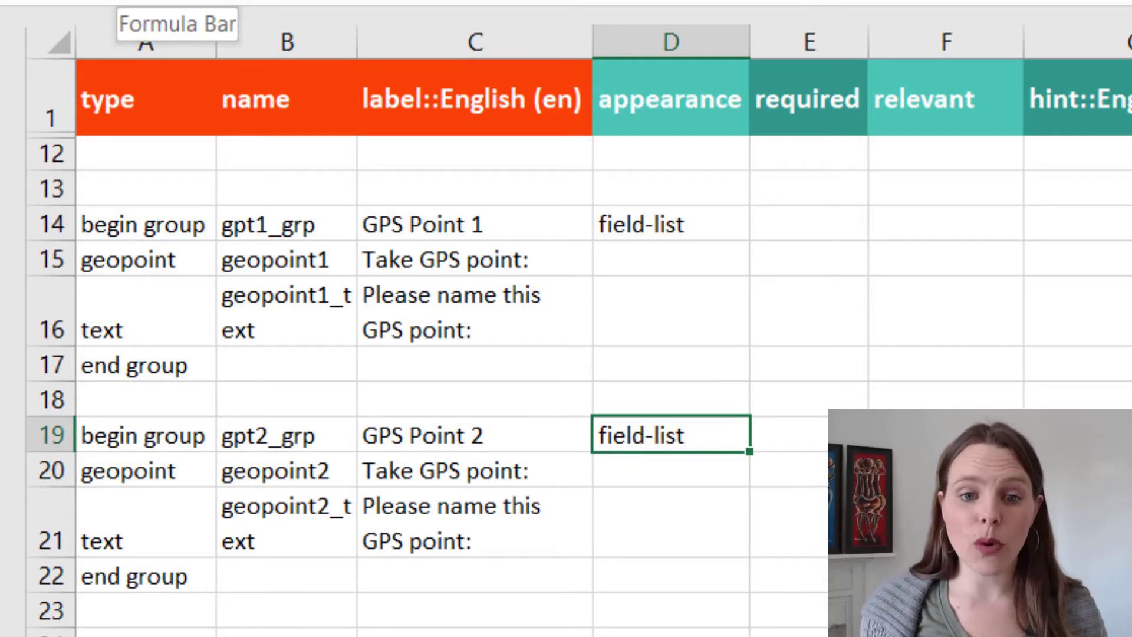
key(Down)
key(Right)
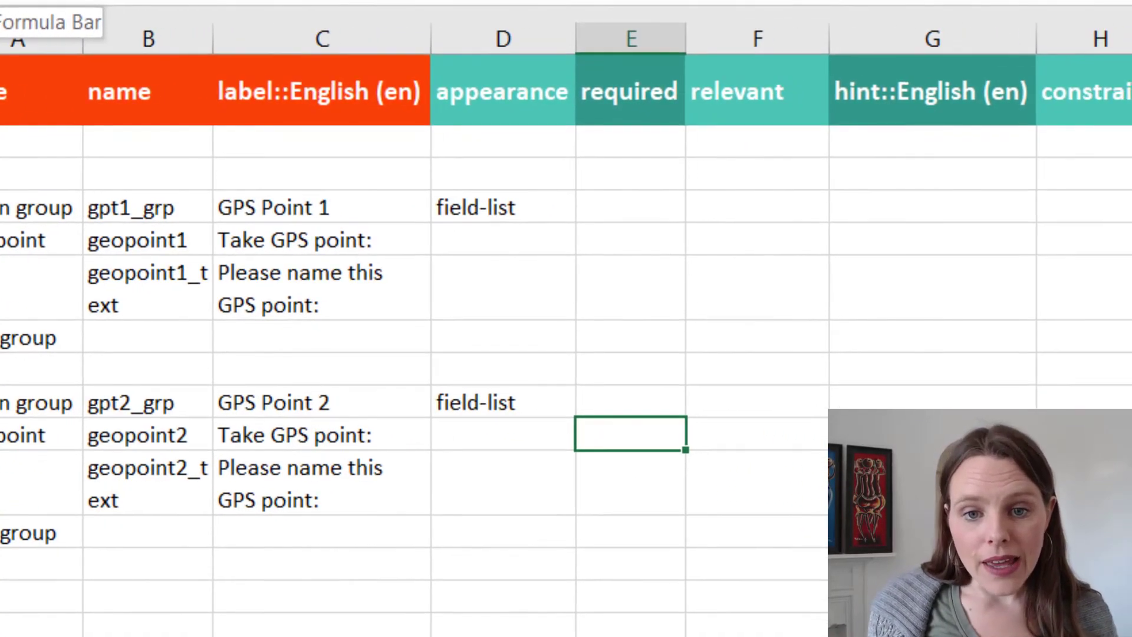
key(Right)
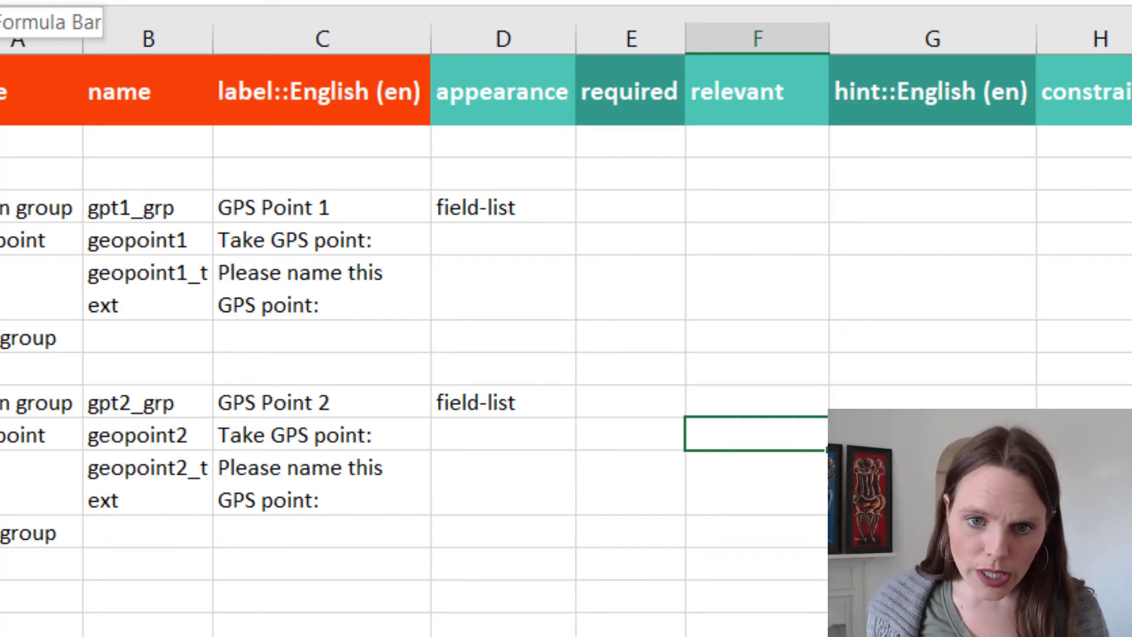
key(Up)
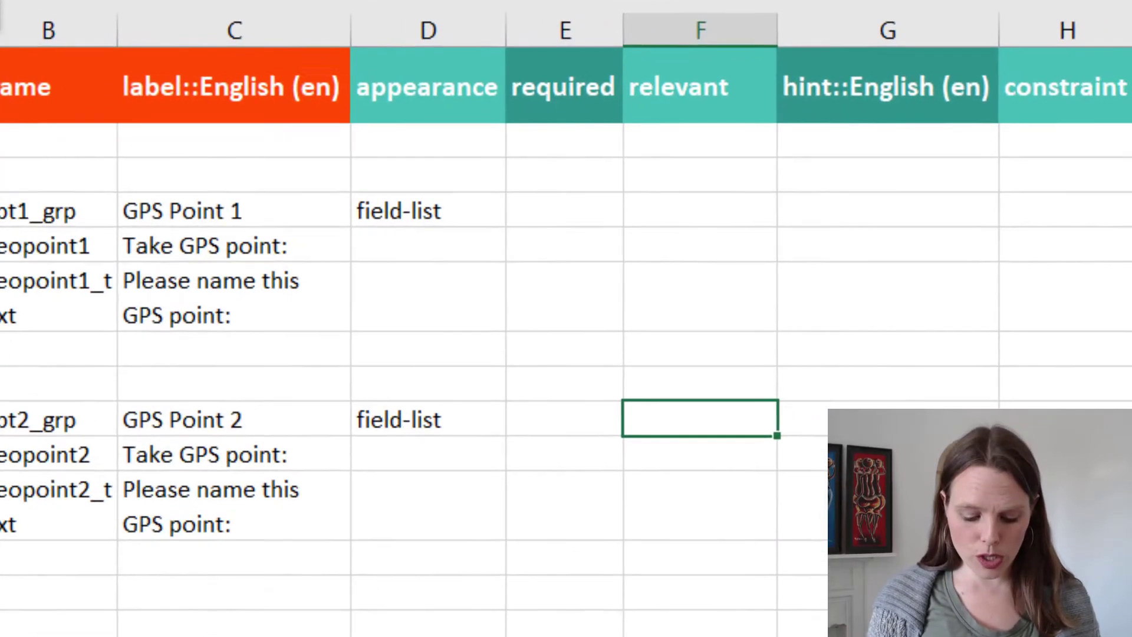
text(${)
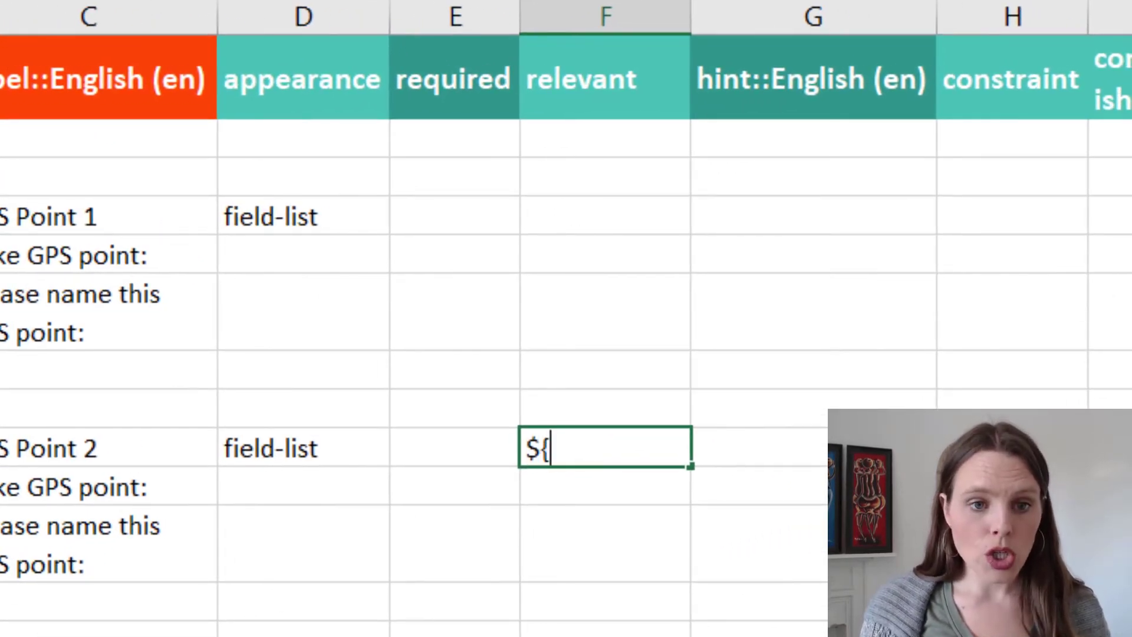
text(geopoint1}!=)
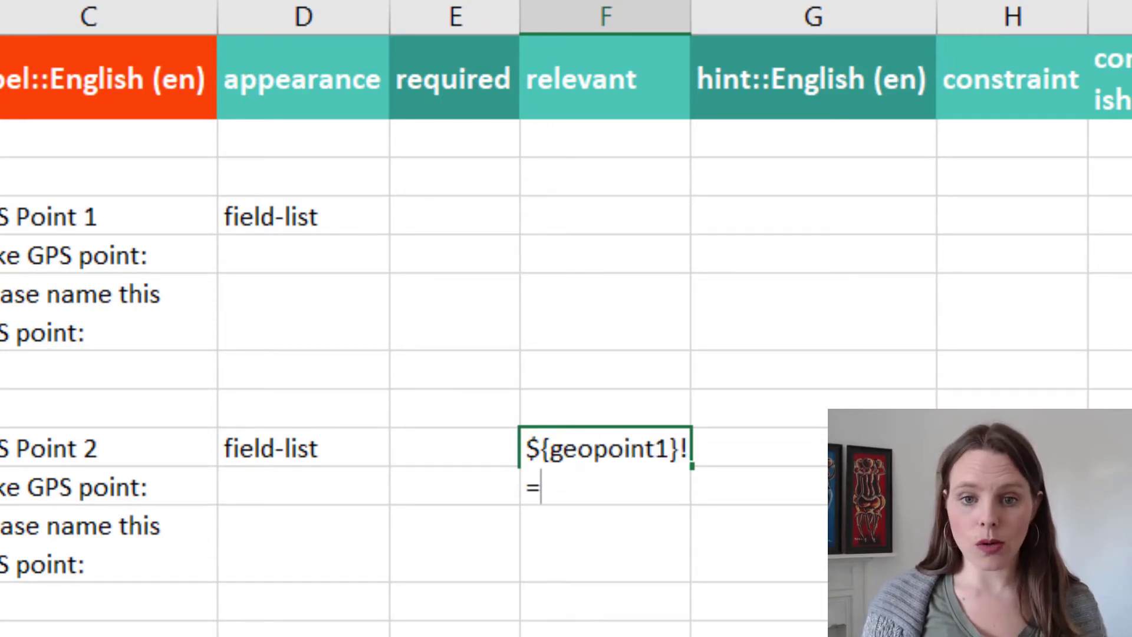
text(")
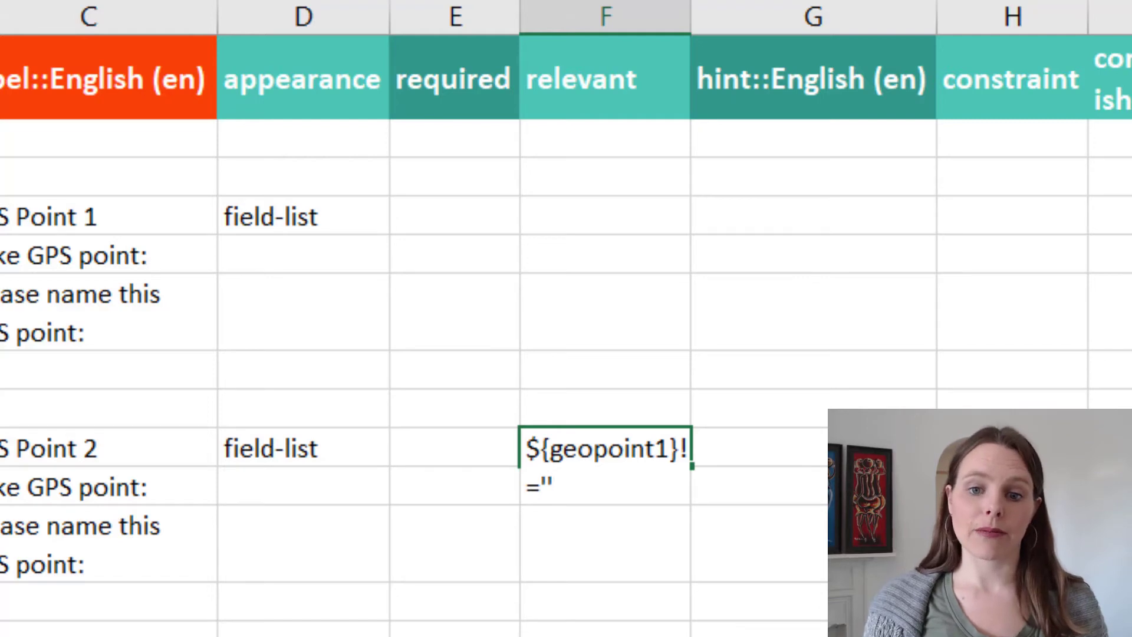
key(Return)
drag(691, 16, 760, 16)
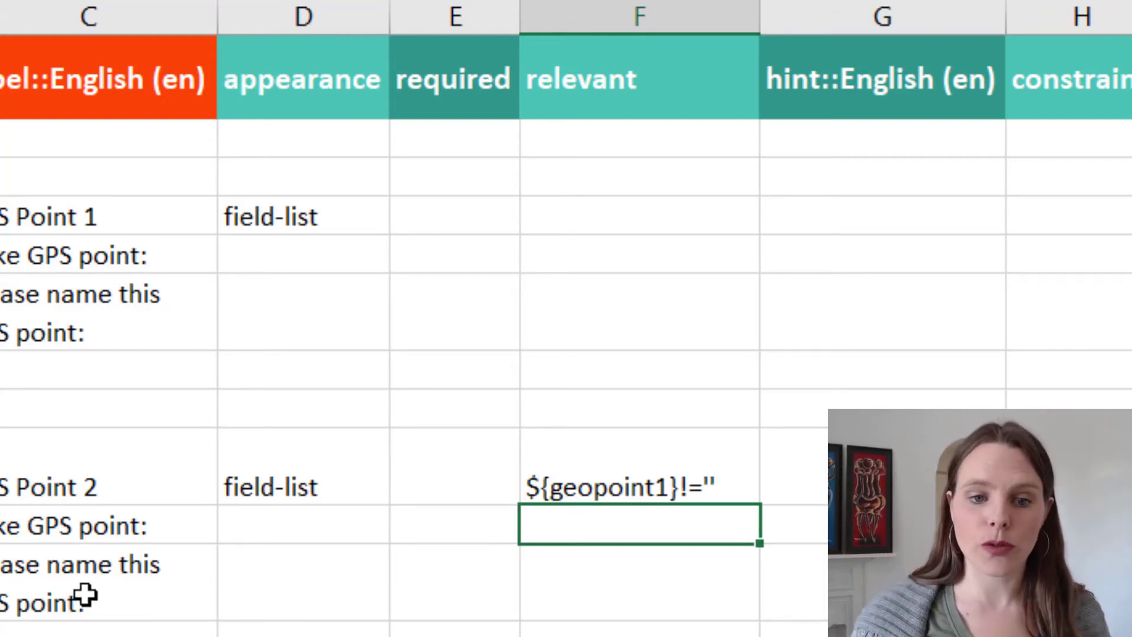
- Copy the whole second group in rows 19 to 22 and paste it starting at row 24
drag(21, 345, 56, 470)
key(ctrl+c)
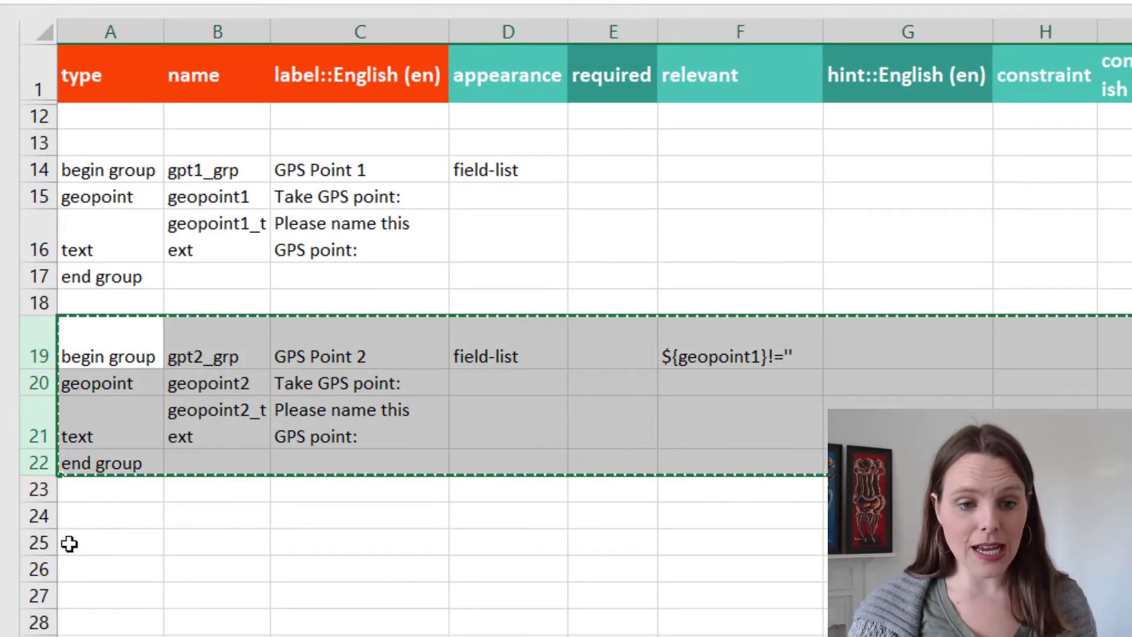
click(85, 514)
key(ctrl+v)
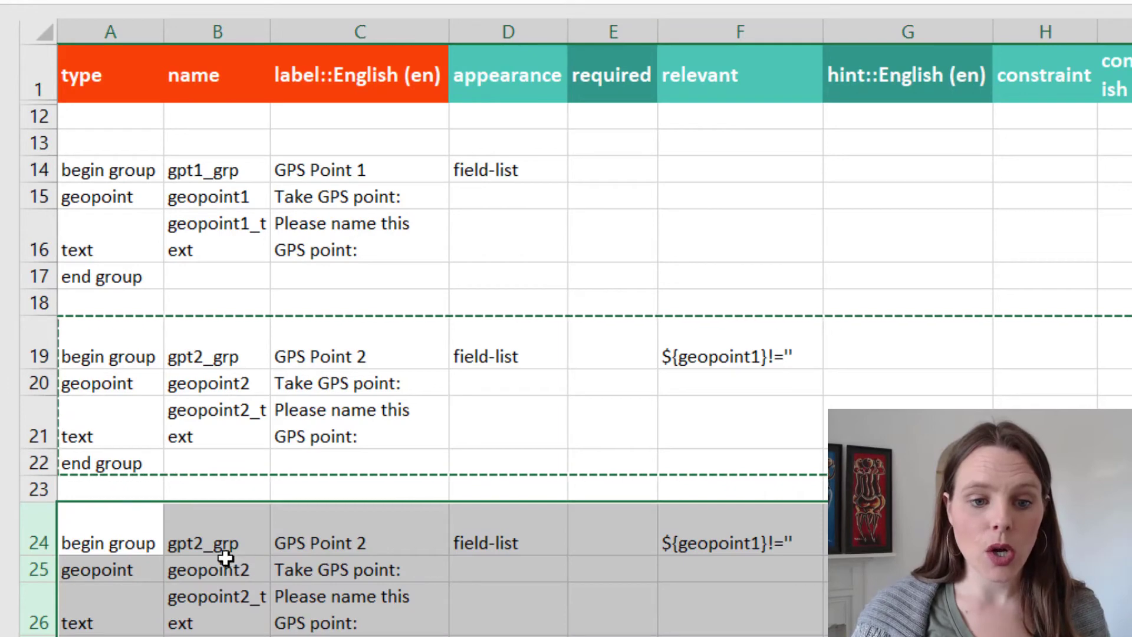
- Rename the copied group in row 24 to gpt3_grp and set its English label to "GPS Point 3"
double_click(204, 544)
key(BackSpace)
text(3)
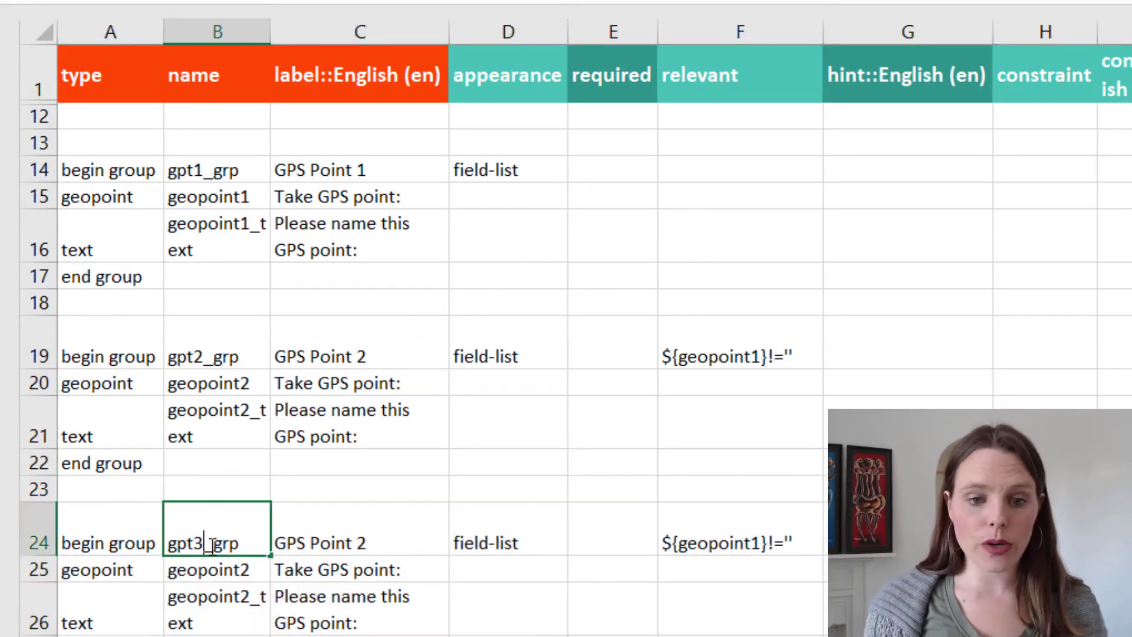
key(Tab)
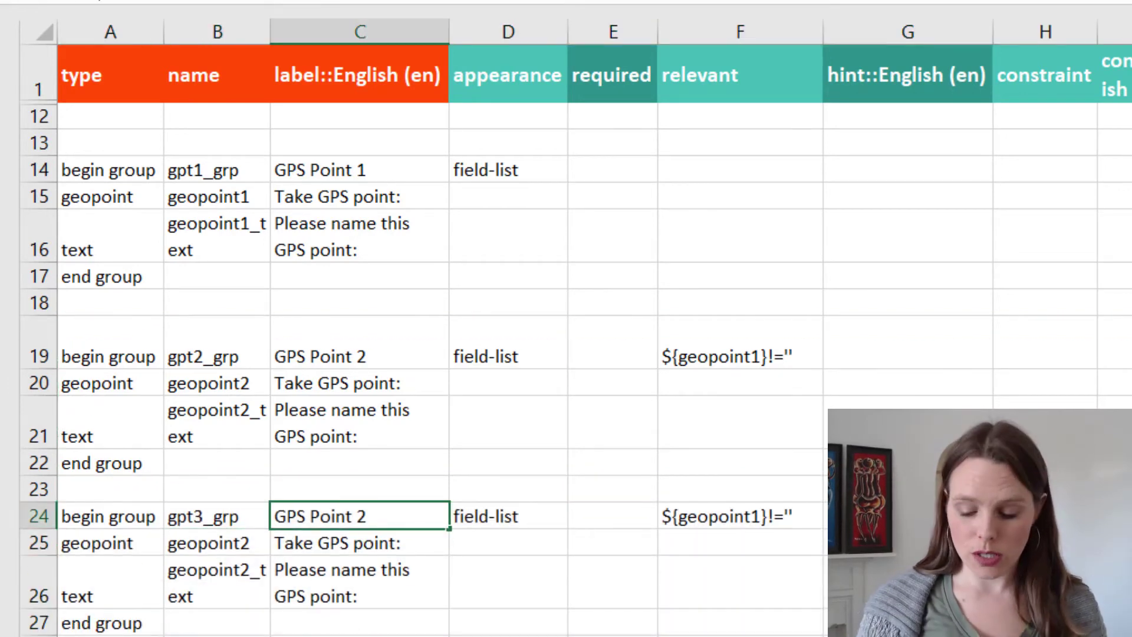
key(Return)
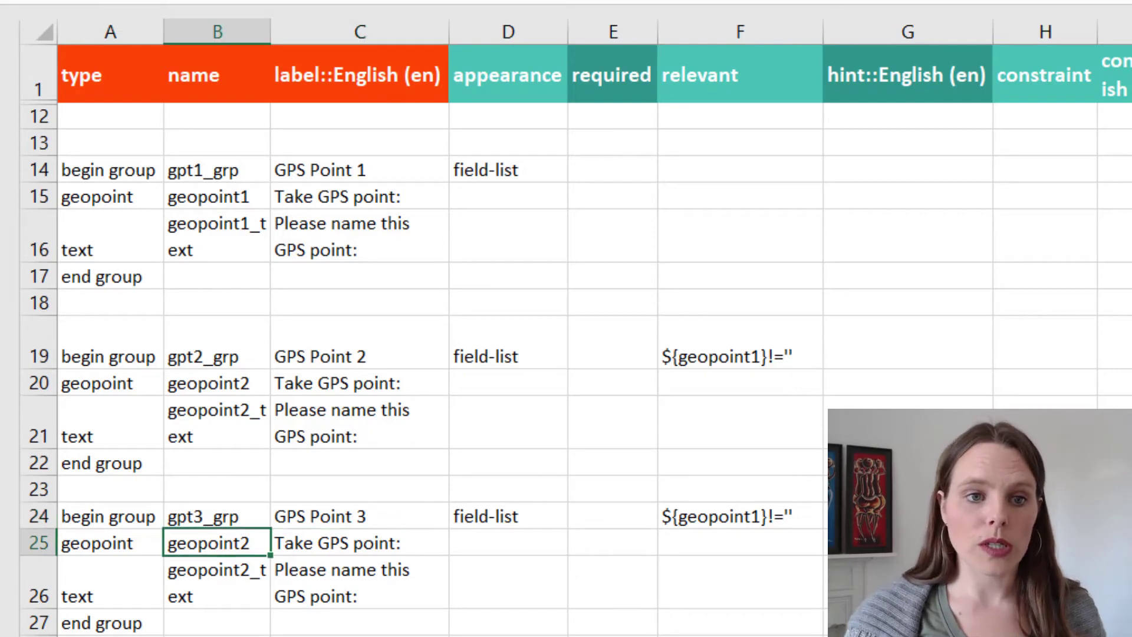
- Rename the geopoint question in row 25 to geopoint3 and the text question in row 26 to geopoint3_text
key(BackSpace)
text(3)
key(Return)
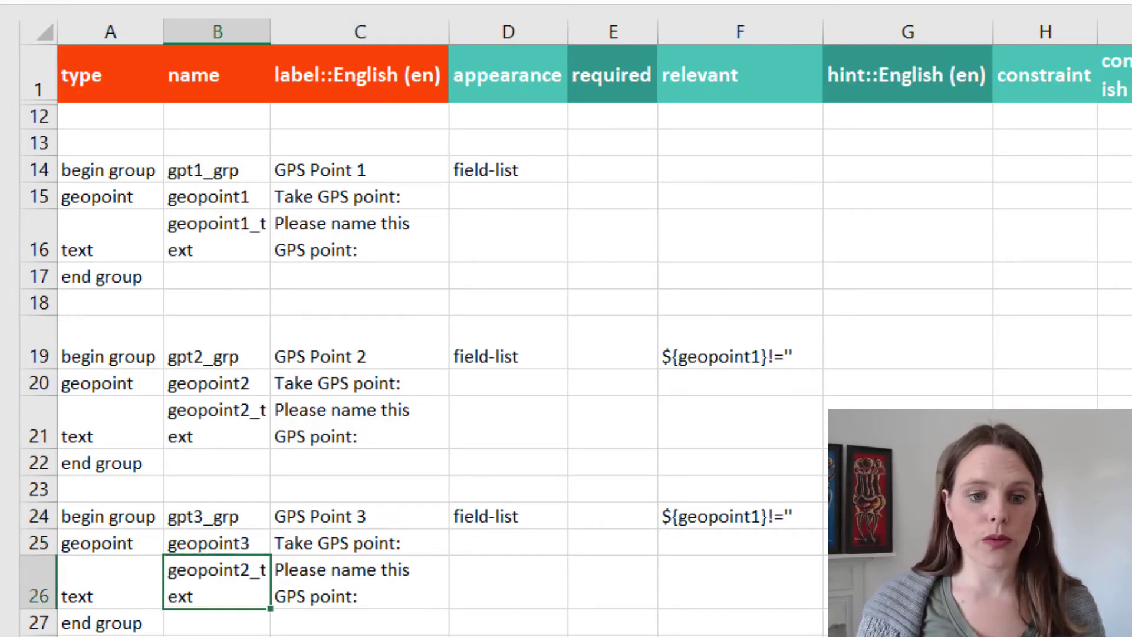
key(F2)
key(BackSpace)
key(BackSpace)
key(BackSpace)
key(BackSpace)
key(BackSpace)
key(BackSpace)
text(3)
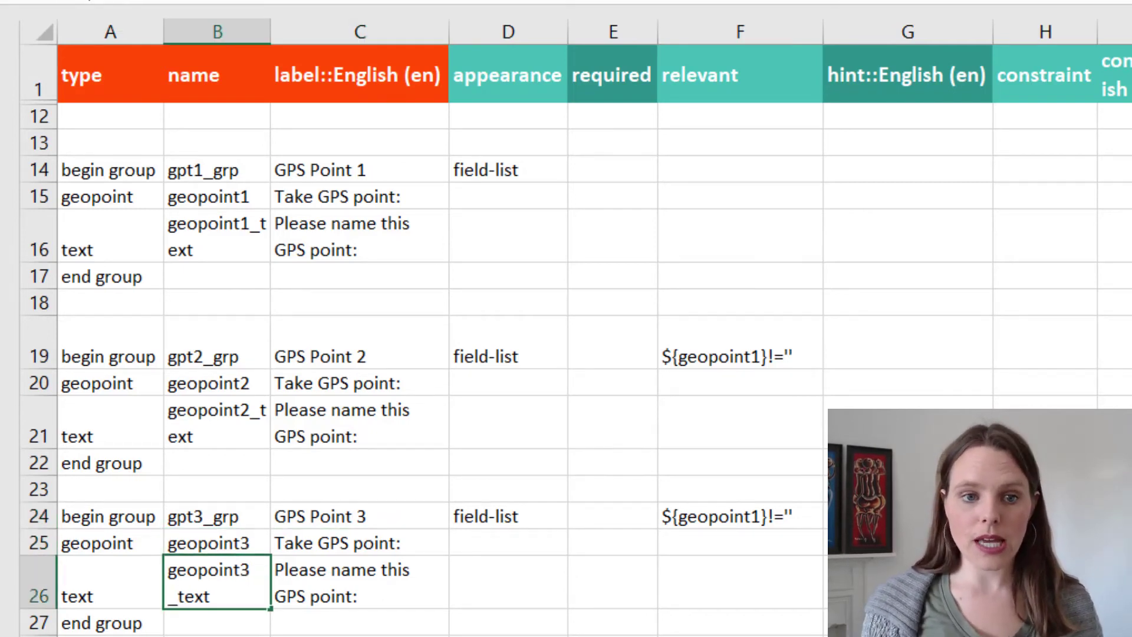
key(Return)
- Set the relevant condition of the group gpt3_grp to ${geopoint2}!=''
key(Up)
key(Up)
key(Up)
key(Right)
key(Right)
key(Right)
key(Right)
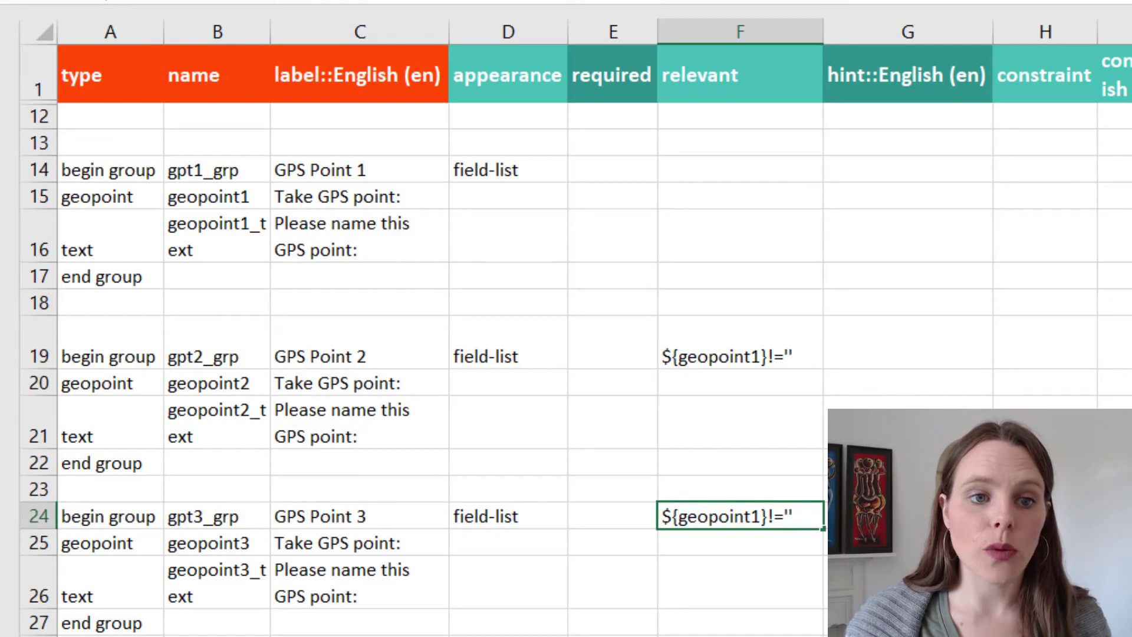
key(BackSpace)
text(2)
key(Return)
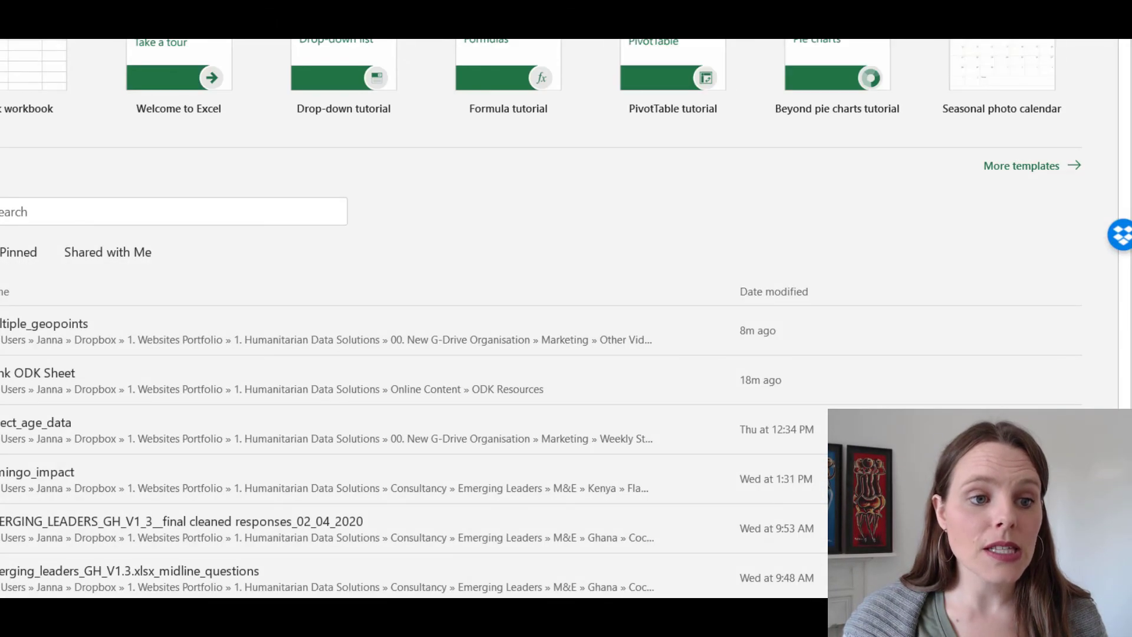
- Switch to KoBoToolbox and start a new project by uploading the multiple_three_geopoints XLSForm
click(1, 177)
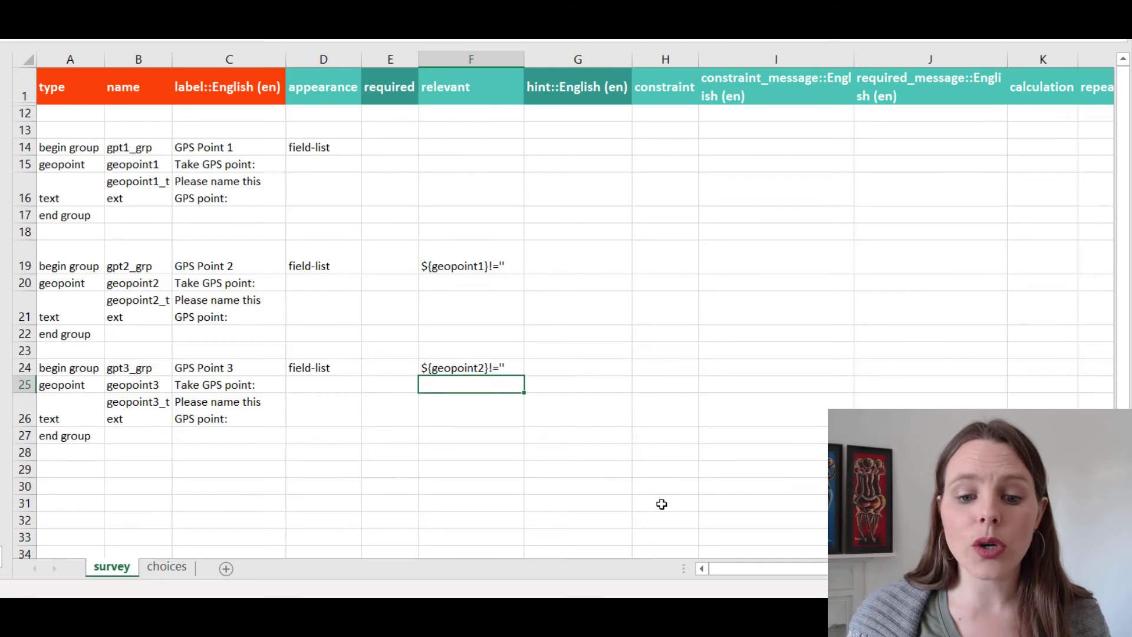
click(408, 613)
click(479, 569)
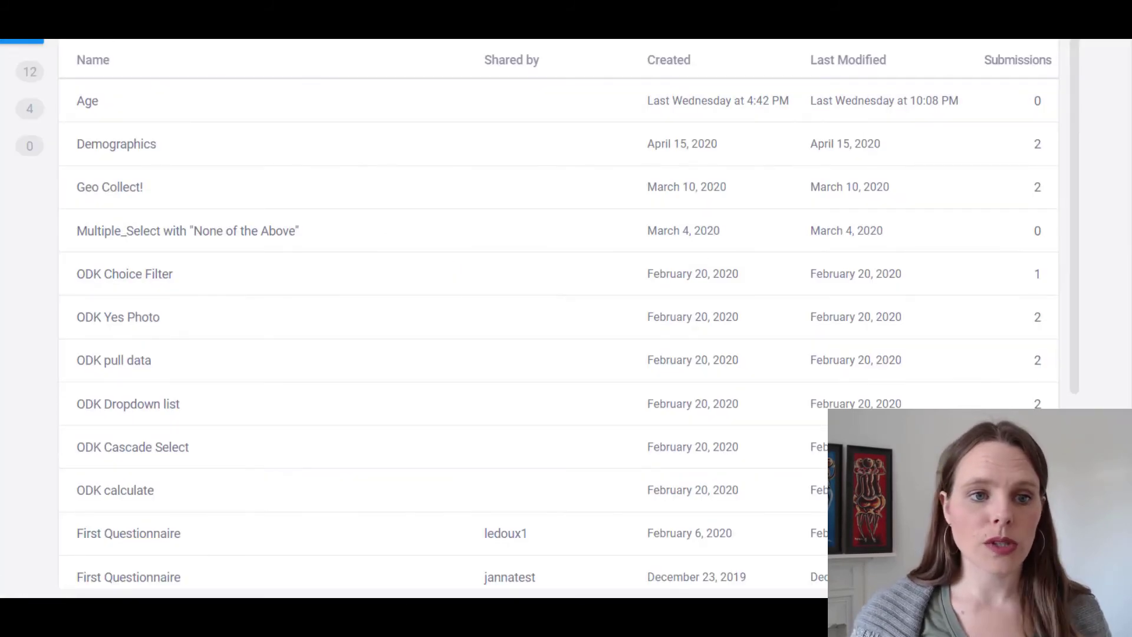
click(22, 41)
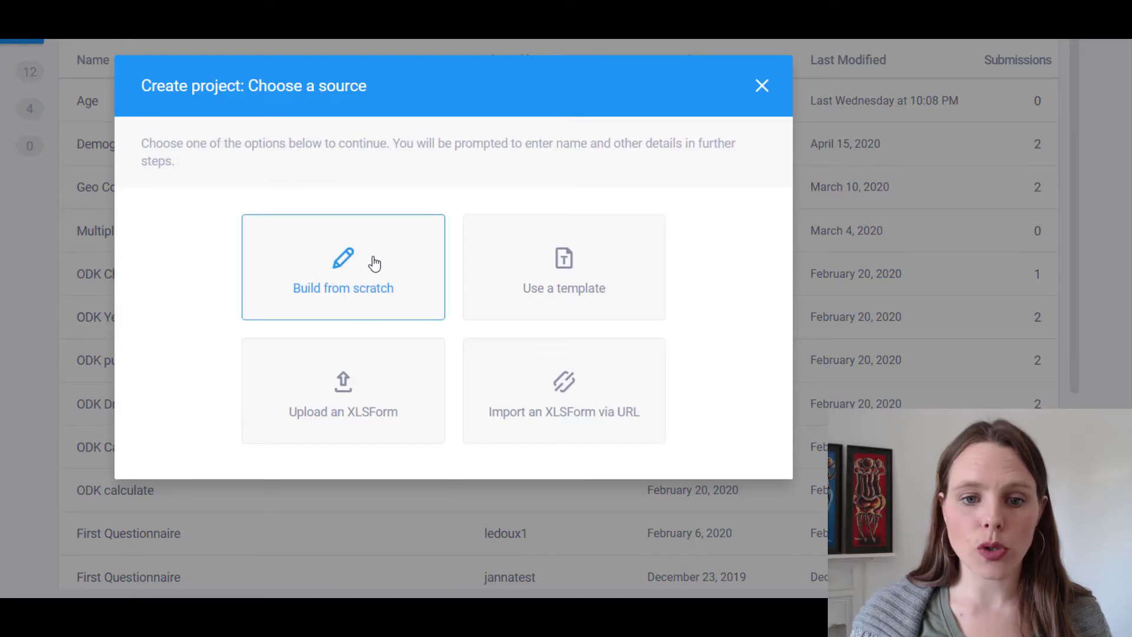
click(382, 400)
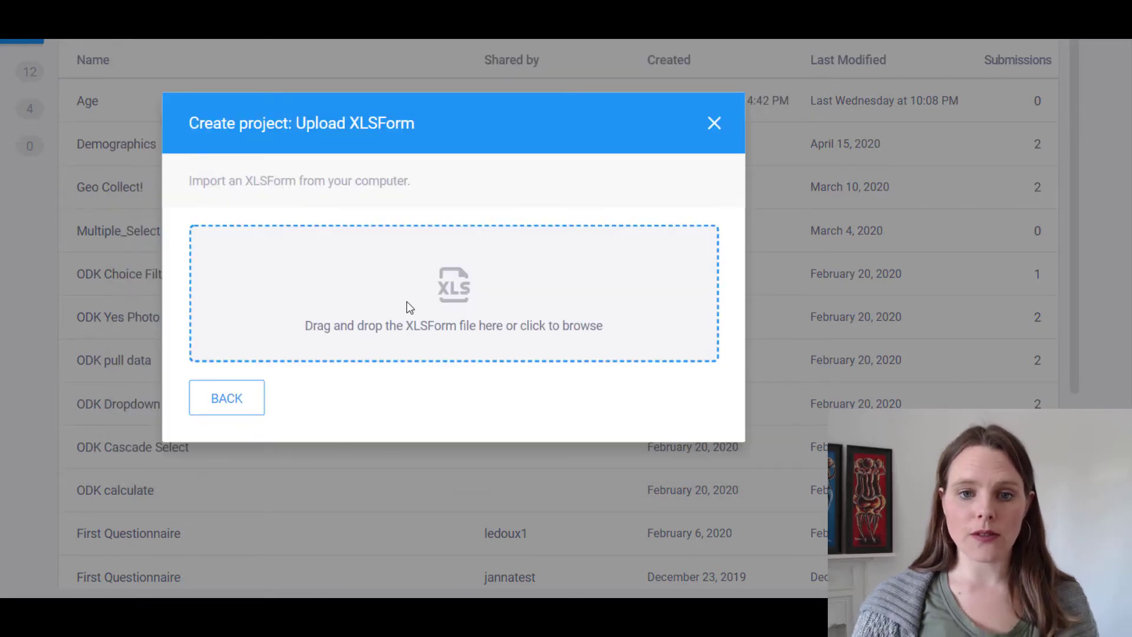
click(185, 202)
click(458, 451)
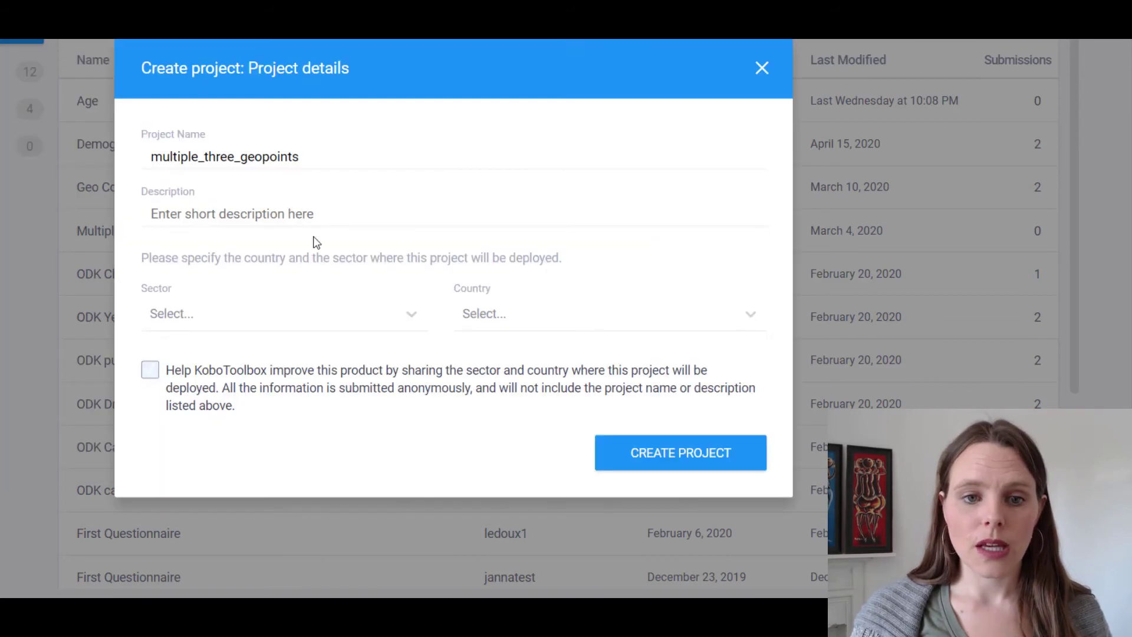
- Name the new project "Collect Three GPS Points" and create it
click(297, 161)
key(BackSpace)
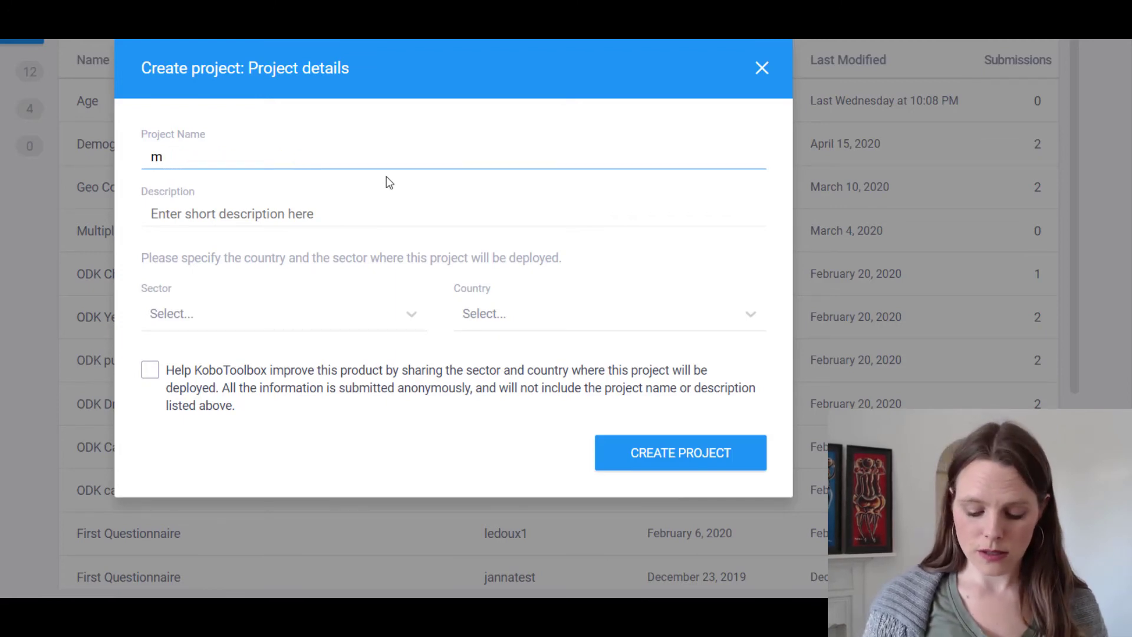
key(BackSpace)
text(Collect Three GP)
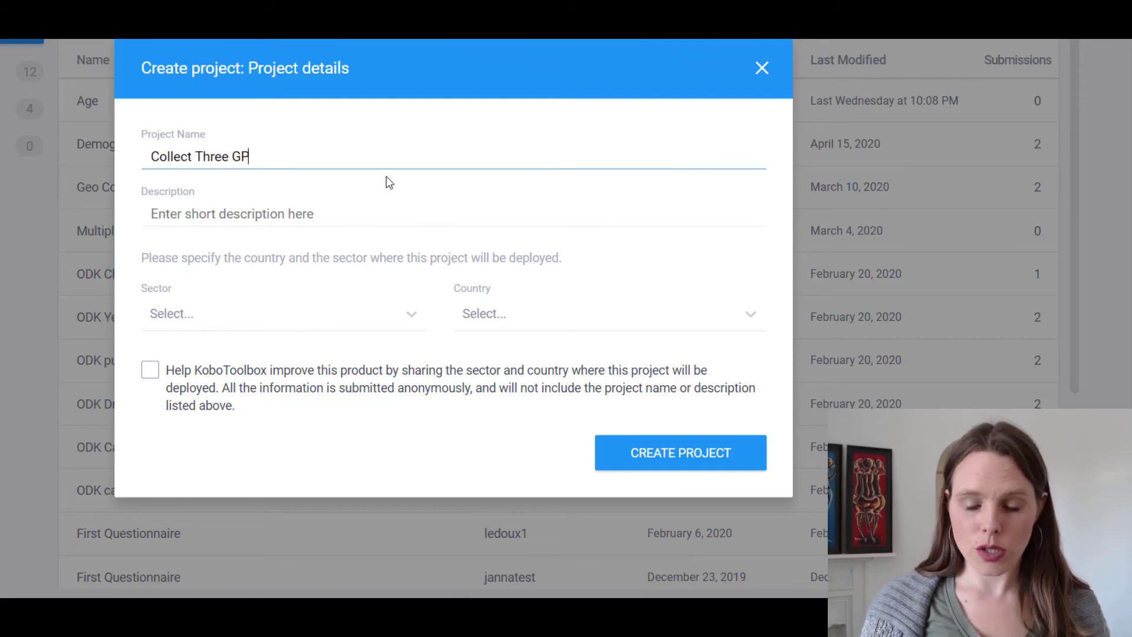
text(S Points)
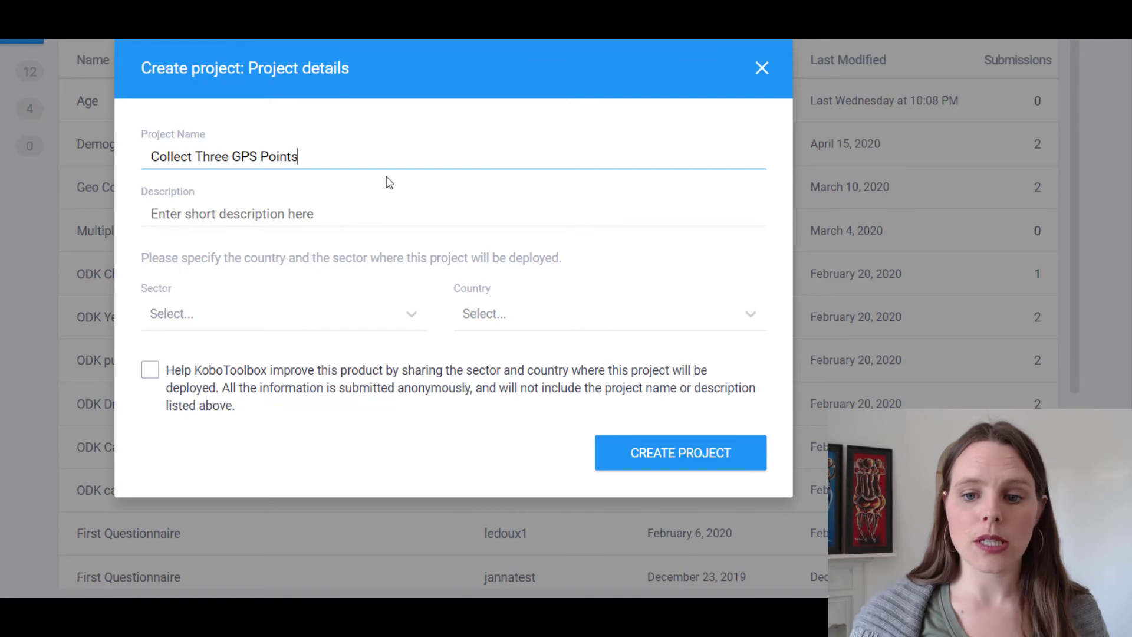
click(696, 451)
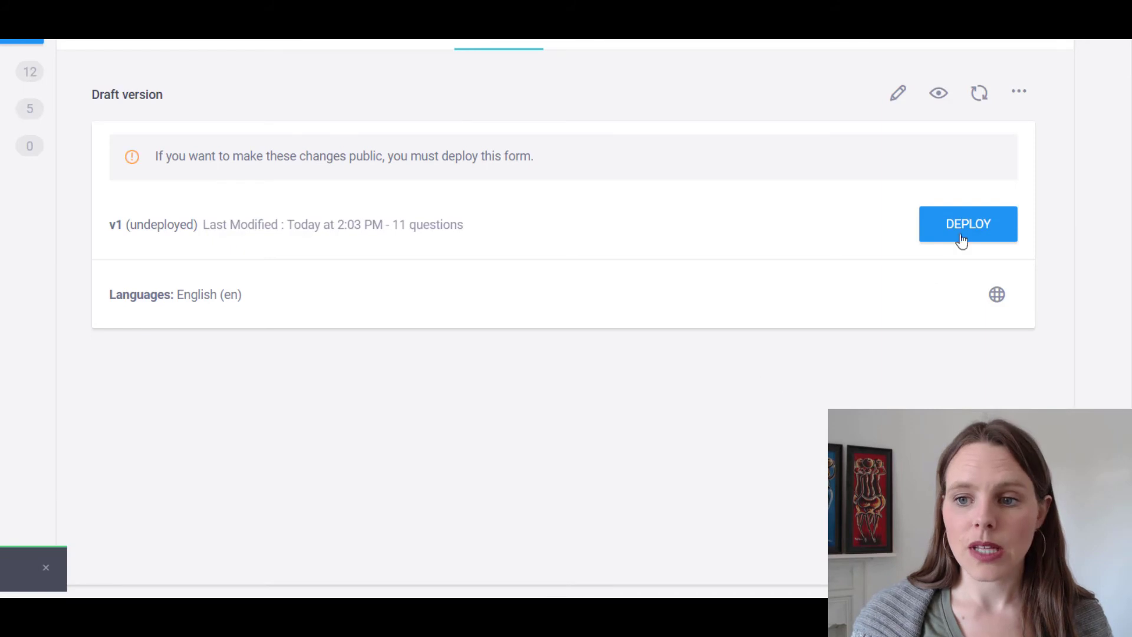
- Preview the form and place GPS Point 1 on the map at about latitude 47.52, longitude 69.97
click(944, 98)
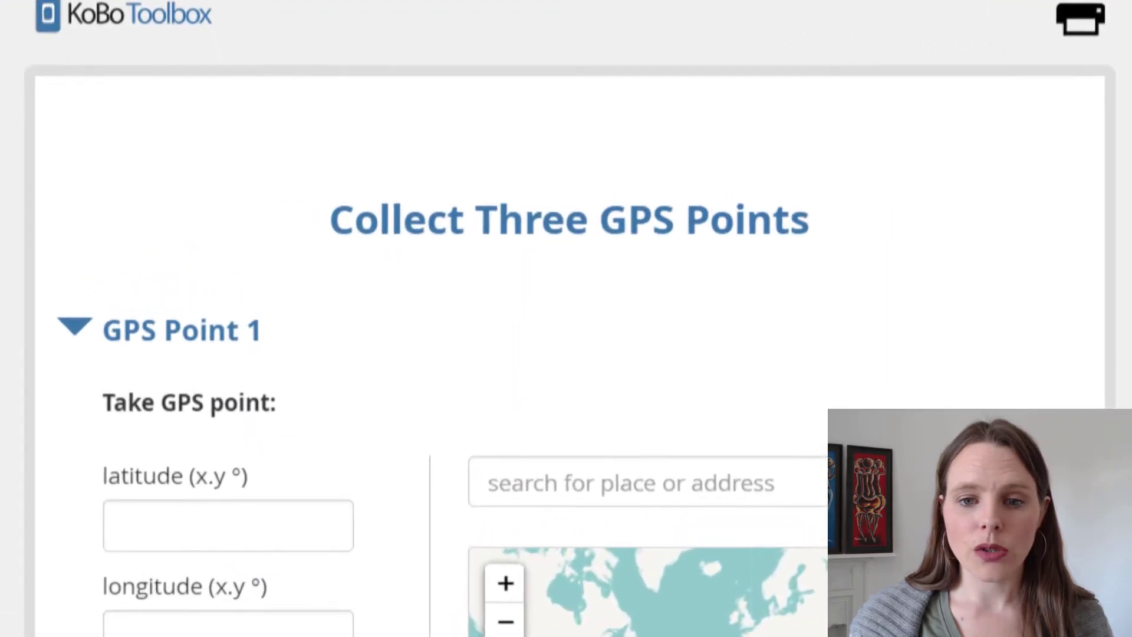
scroll(566, 319, down, 6)
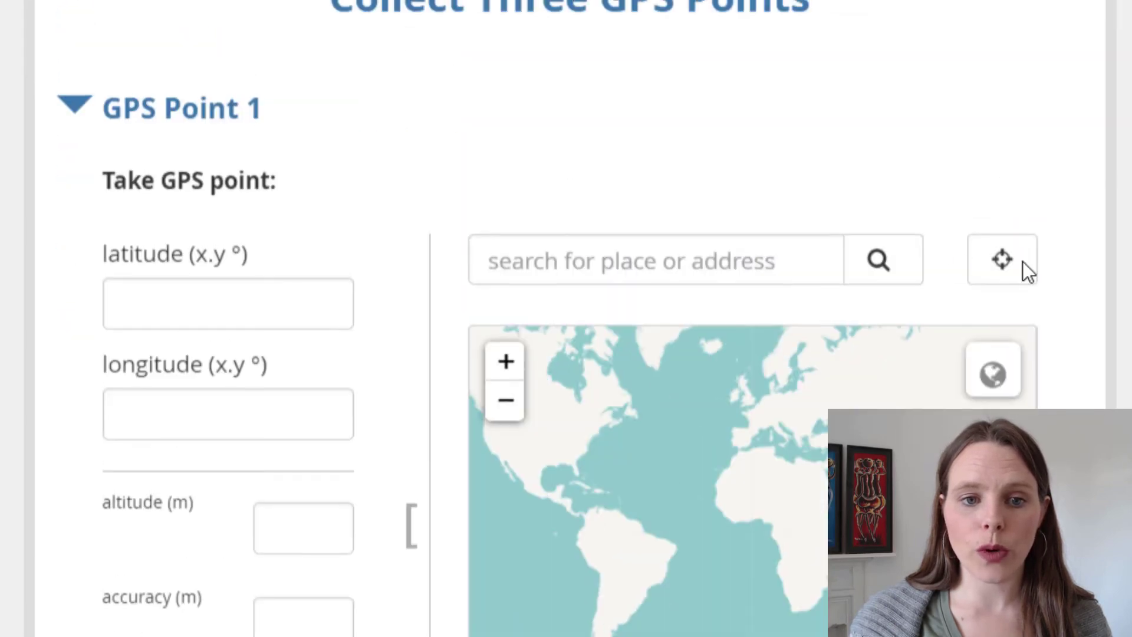
scroll(952, 351, down, 3)
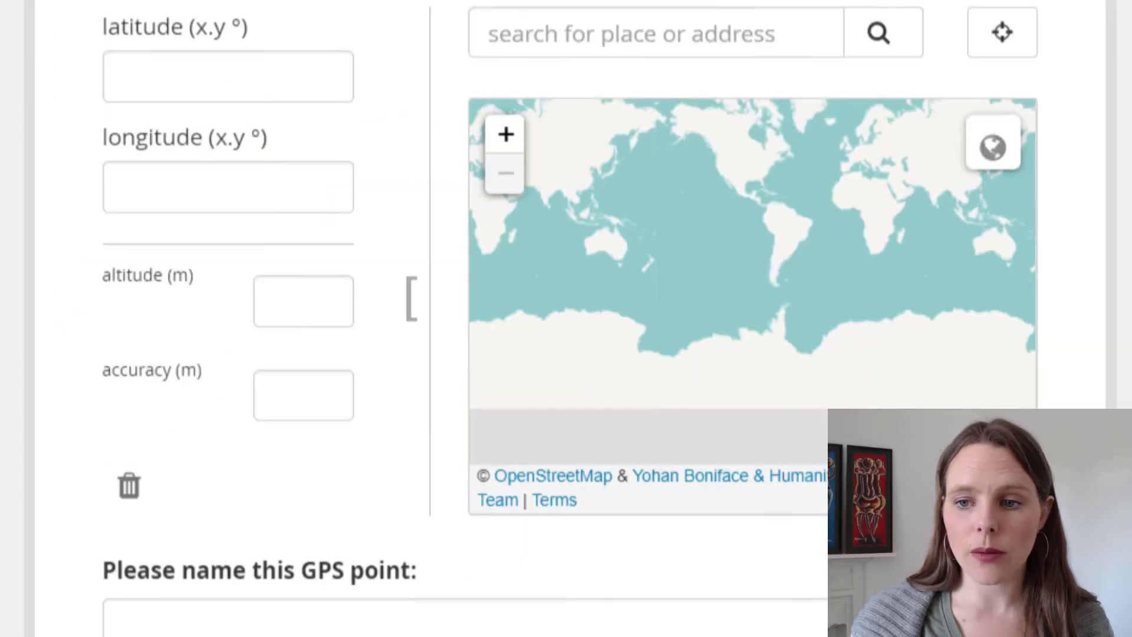
click(927, 149)
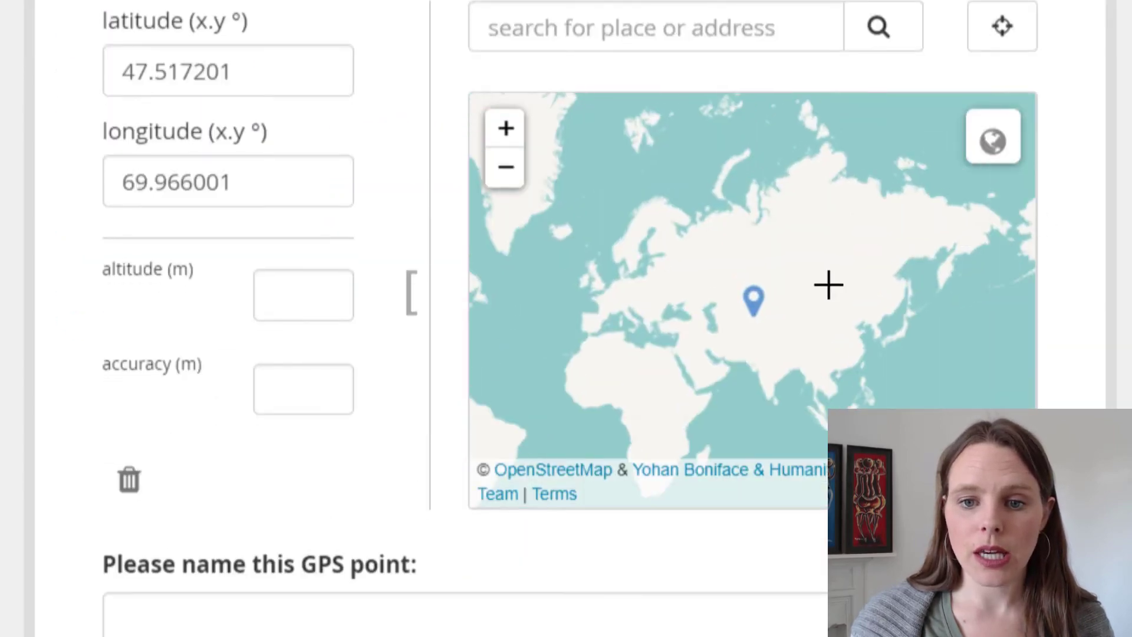
- Place GPS Point 2 on its map at about latitude 42.24, longitude -87.47
scroll(321, 123, down, 5)
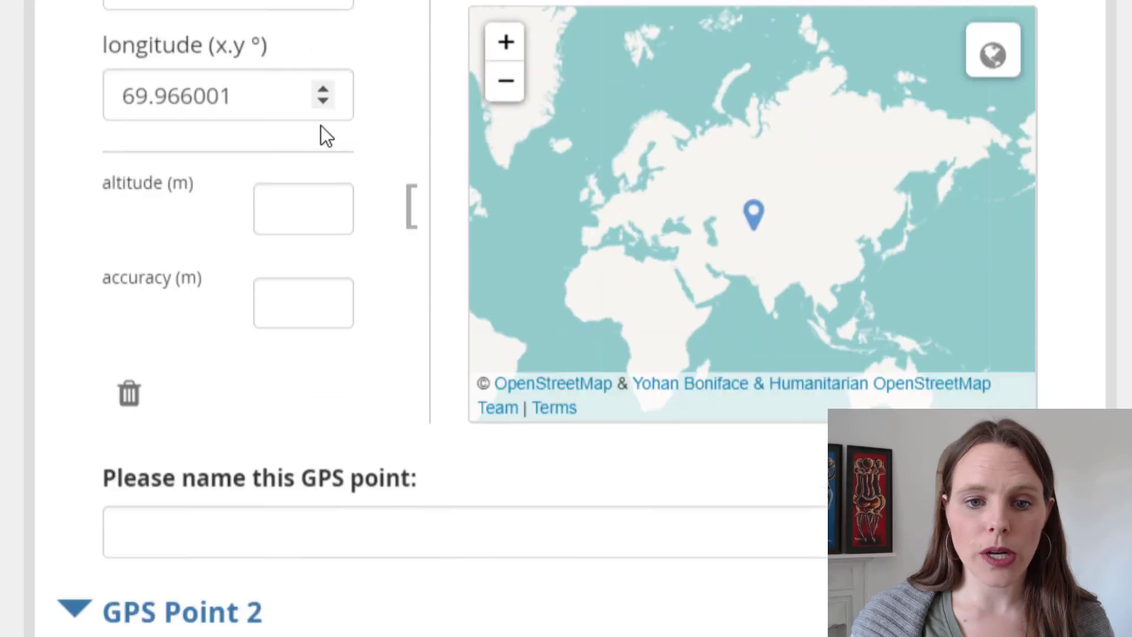
scroll(512, 348, down, 1)
scroll(507, 347, up, 1)
scroll(342, 189, down, 5)
scroll(334, 203, up, 5)
scroll(956, 307, down, 5)
scroll(955, 307, up, 5)
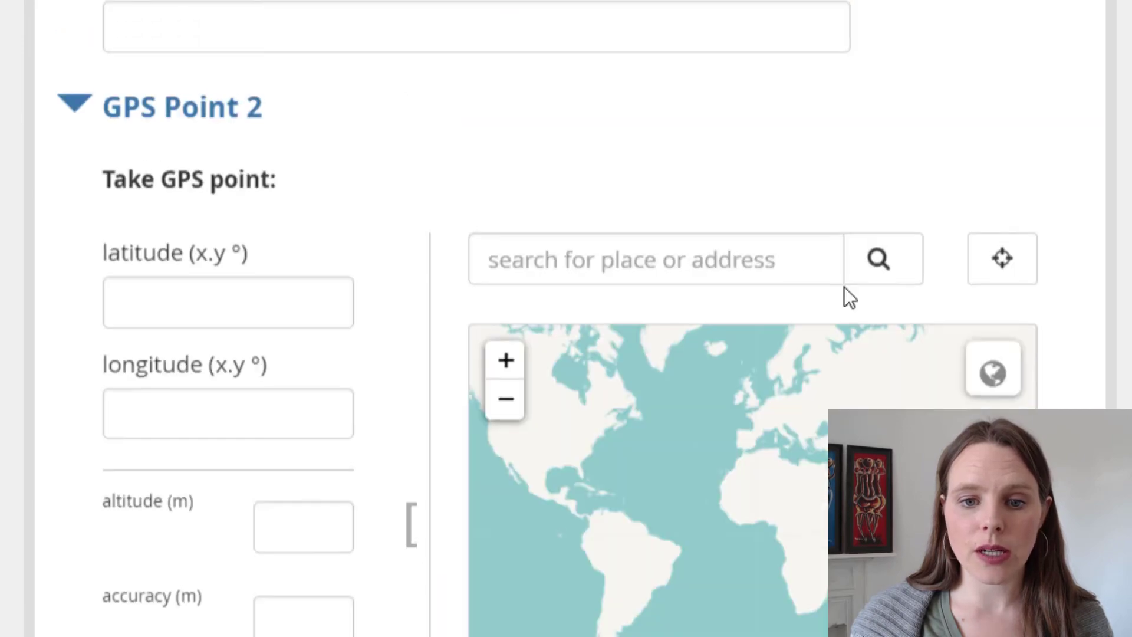
click(568, 435)
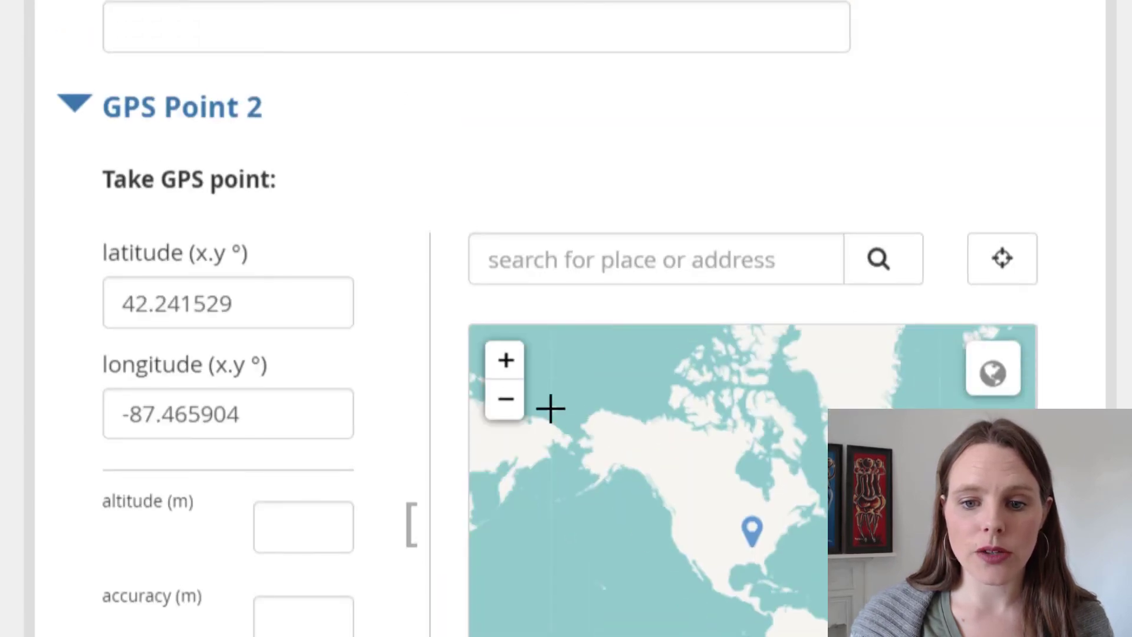
- Place GPS Point 3 on its map at about latitude 19.91, longitude 18.07
scroll(356, 275, down, 10)
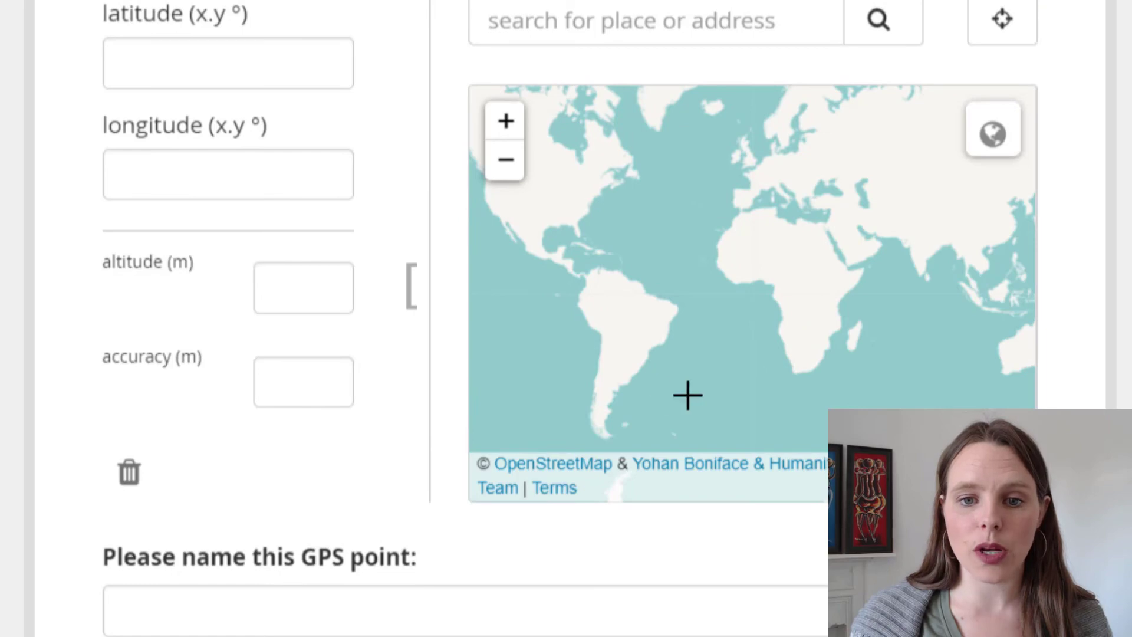
scroll(662, 406, down, 3)
scroll(662, 405, up, 3)
click(768, 294)
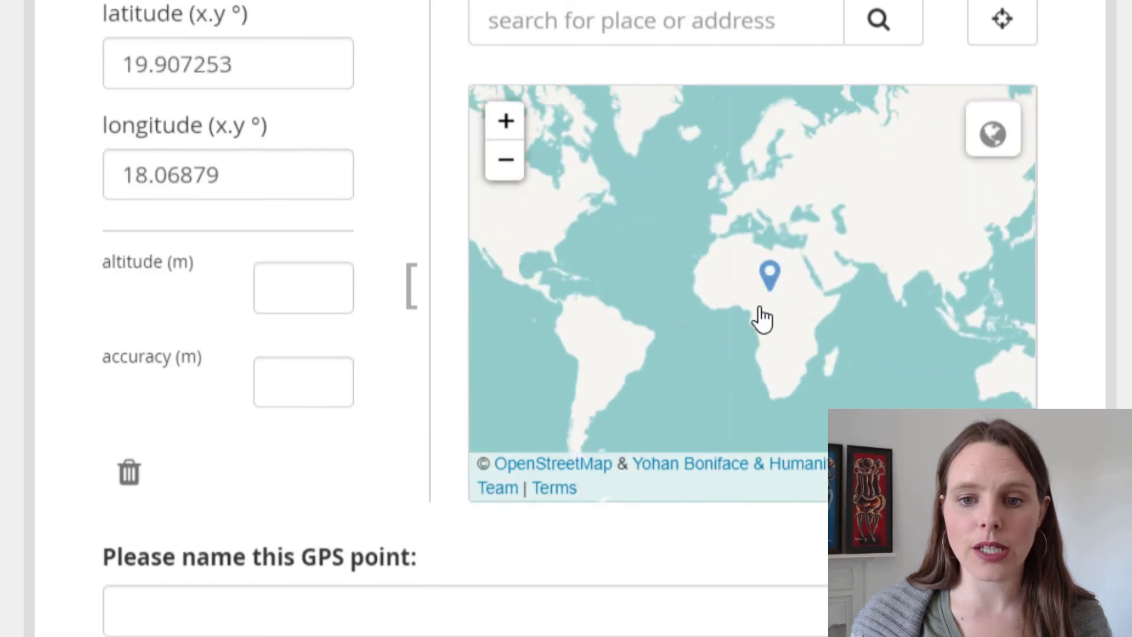
- Validate the filled-in form preview and dismiss the validation message
scroll(1088, 318, down, 5)
click(564, 498)
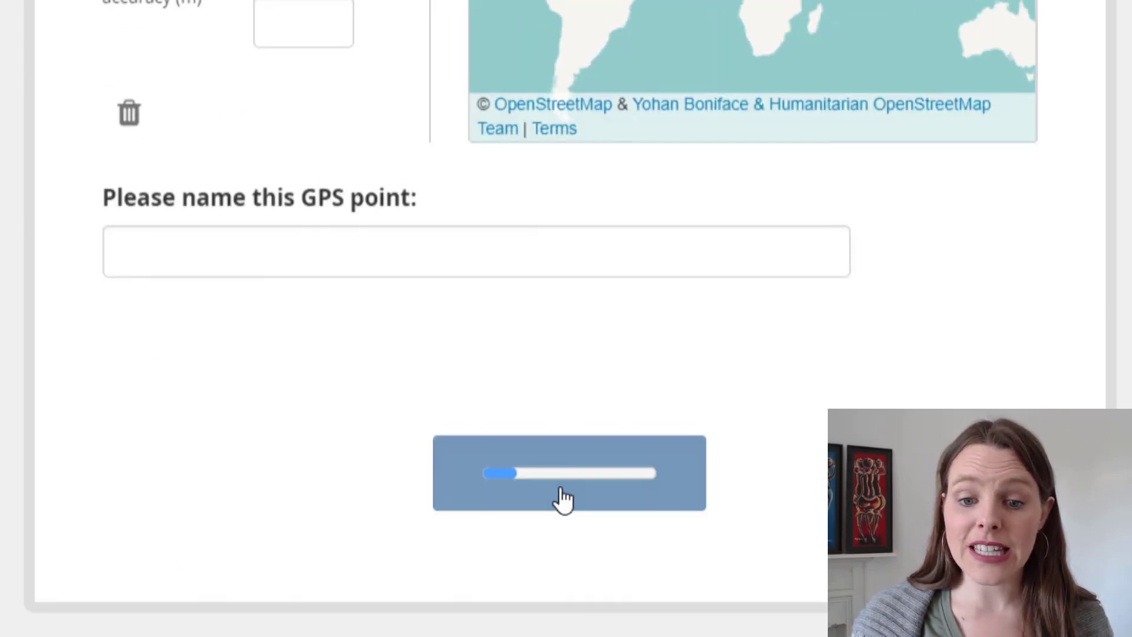
click(895, 426)
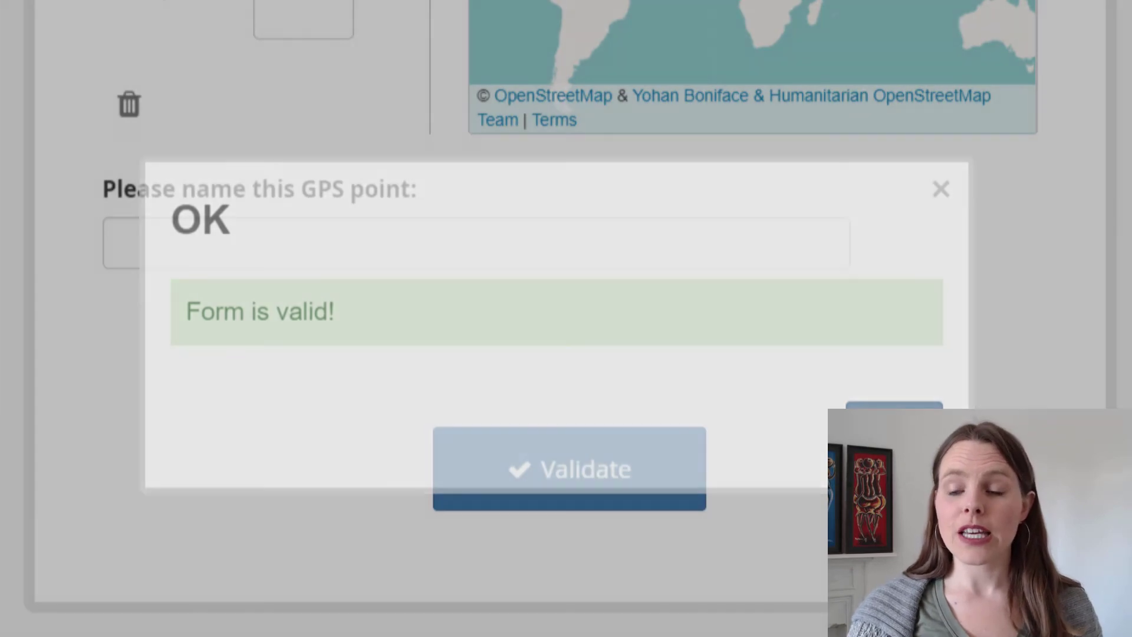